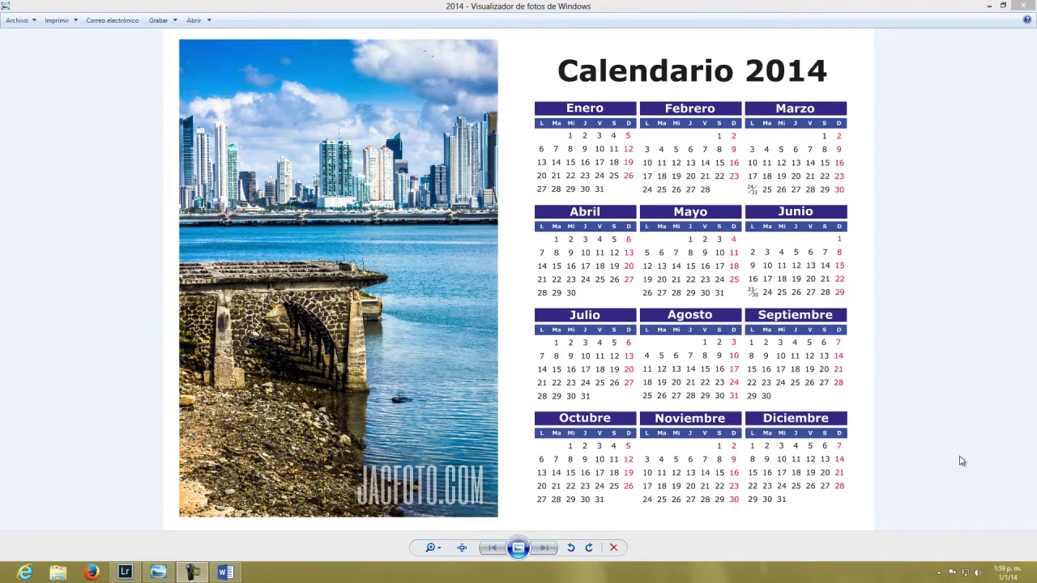
Switch from the 2014 calendar to the Word document with the Filipenses 4:12-13 verses.
left_click(226, 573)
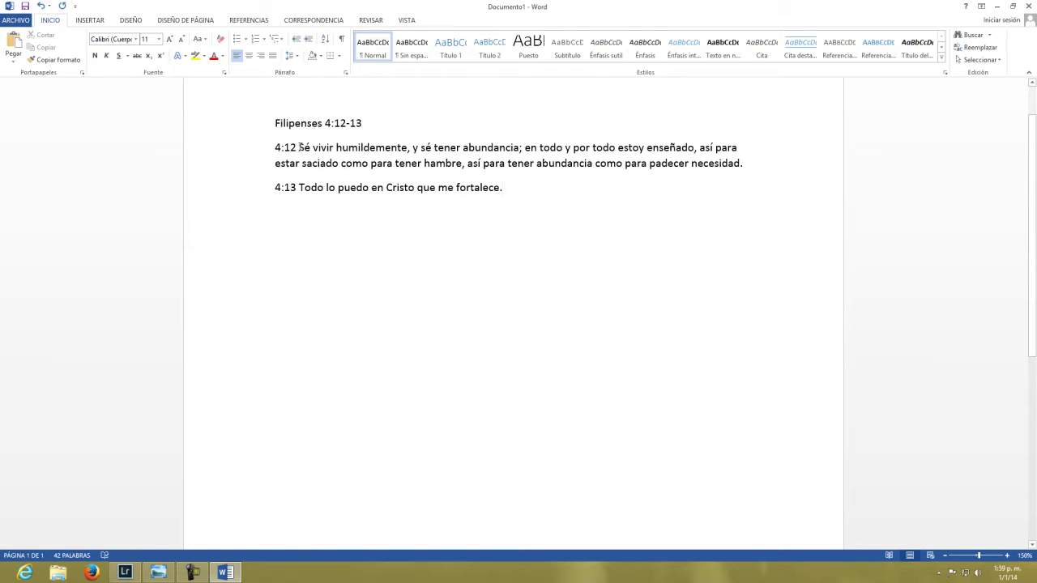
left_click_drag(299, 148, 313, 149)
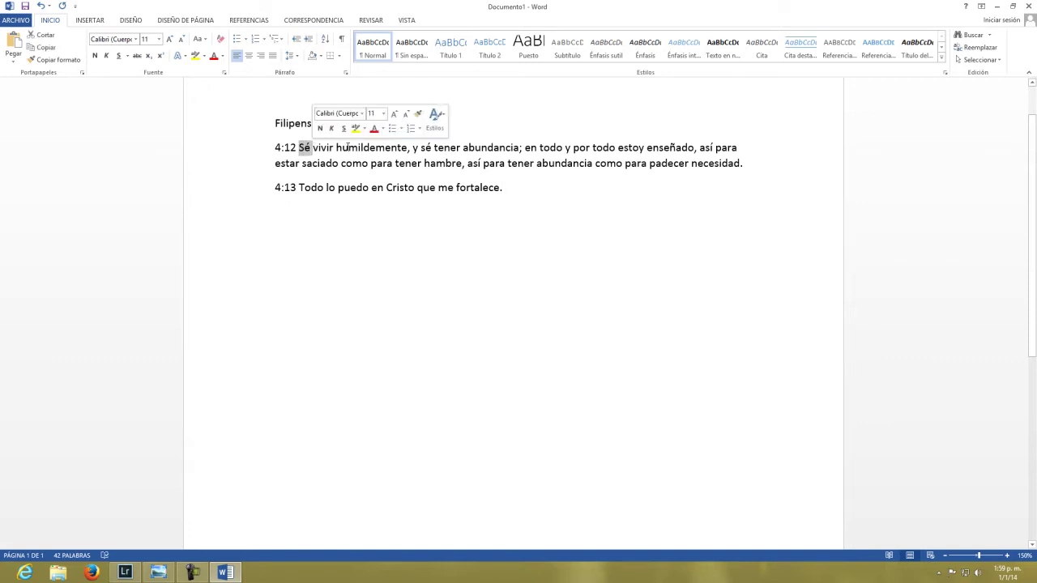
left_click(398, 148)
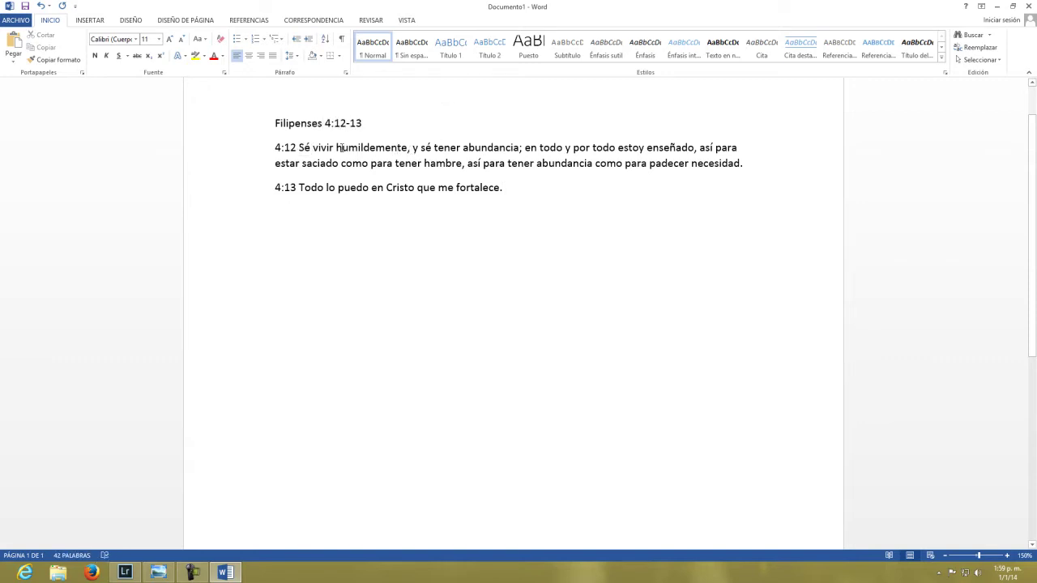
left_click_drag(299, 148, 395, 151)
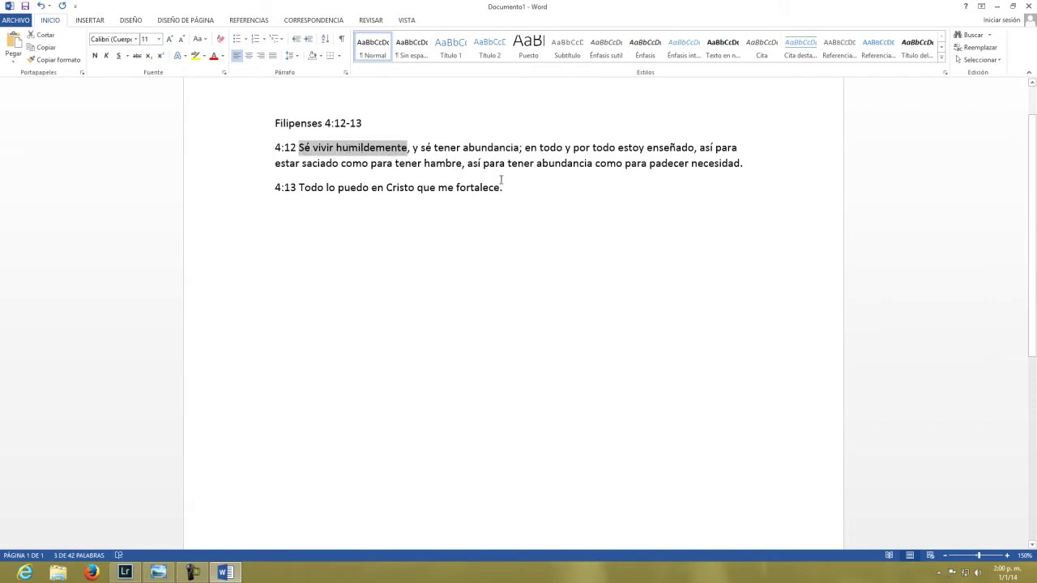
left_click(502, 180)
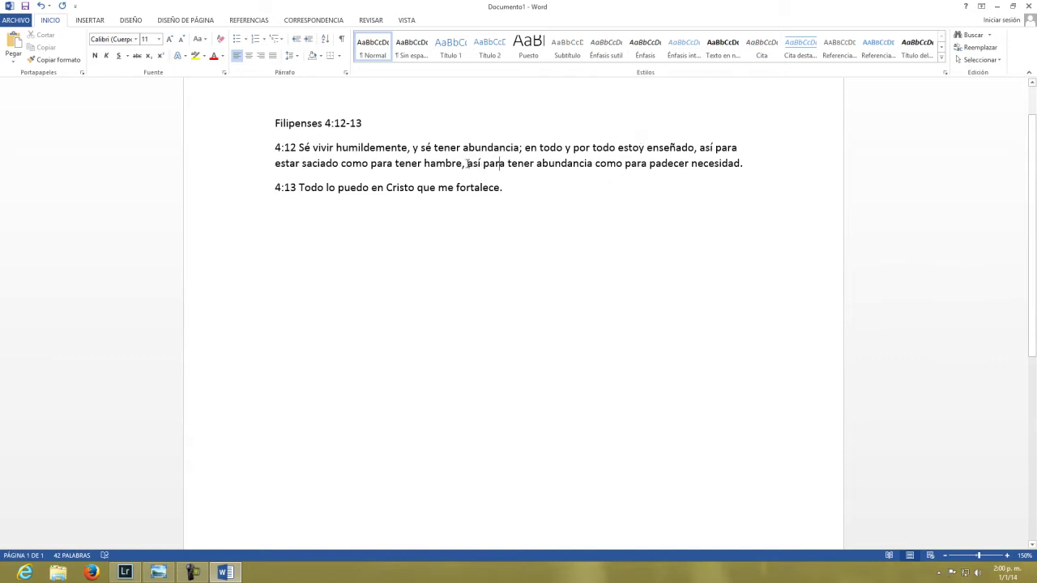
left_click_drag(467, 162, 740, 167)
left_click(525, 148)
left_click_drag(525, 149, 695, 149)
left_click(556, 181)
left_click_drag(336, 149, 406, 155)
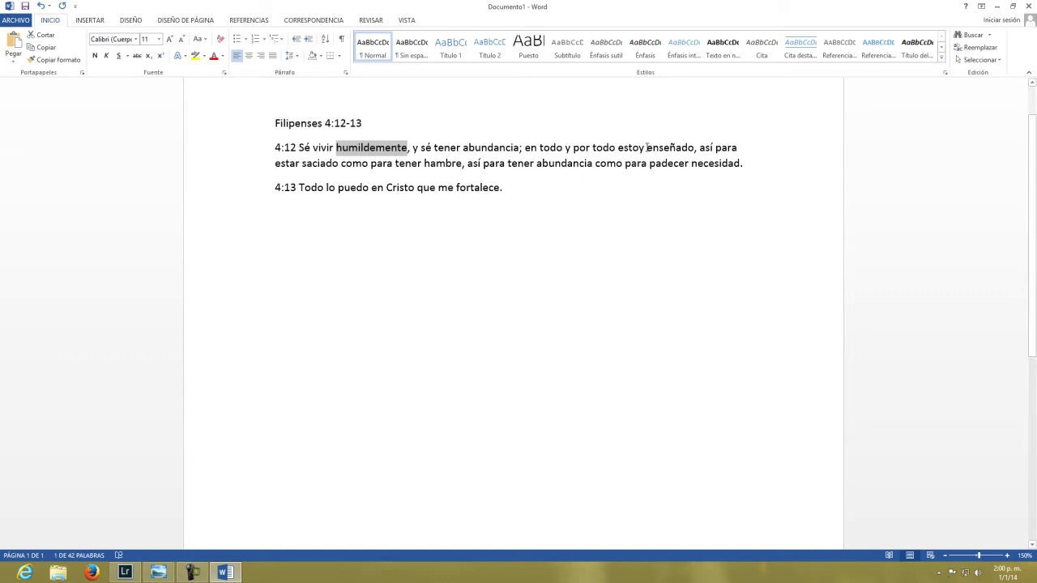
Highlight words and verse 4:13 in the Filipenses text, then minimize the Word window.
left_click_drag(647, 148, 695, 147)
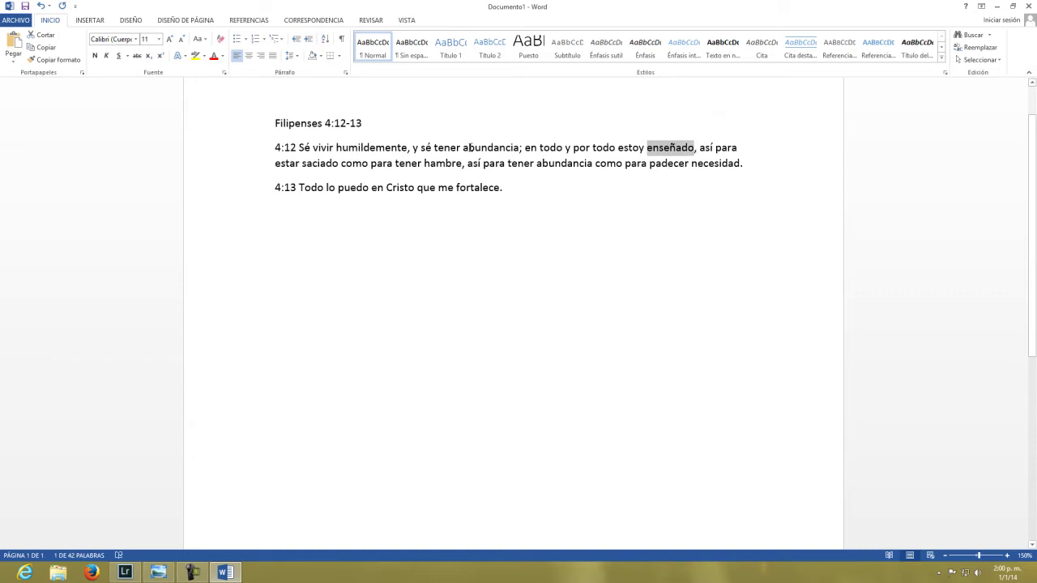
left_click_drag(469, 148, 499, 149)
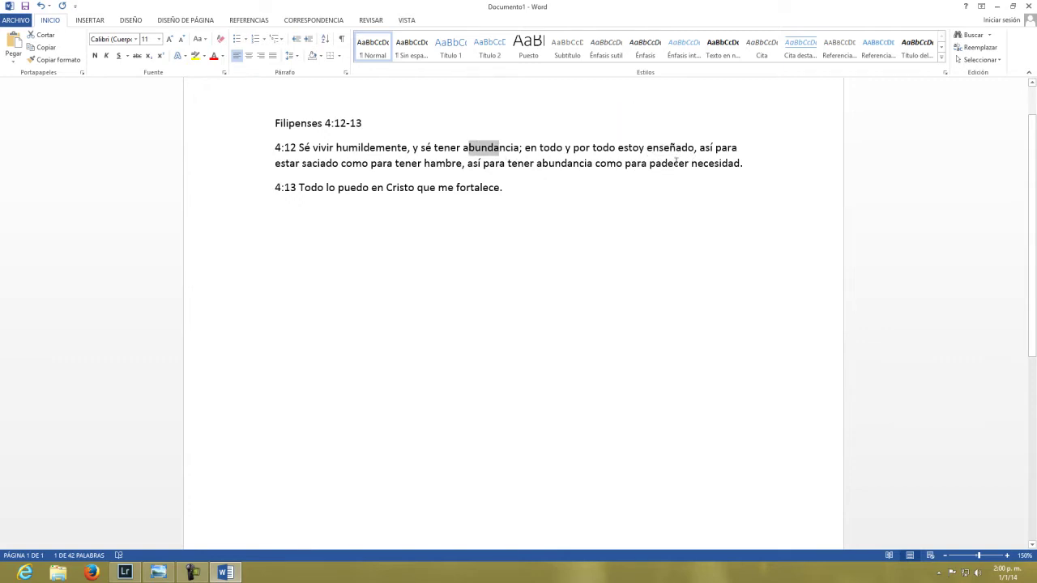
left_click_drag(422, 166, 462, 165)
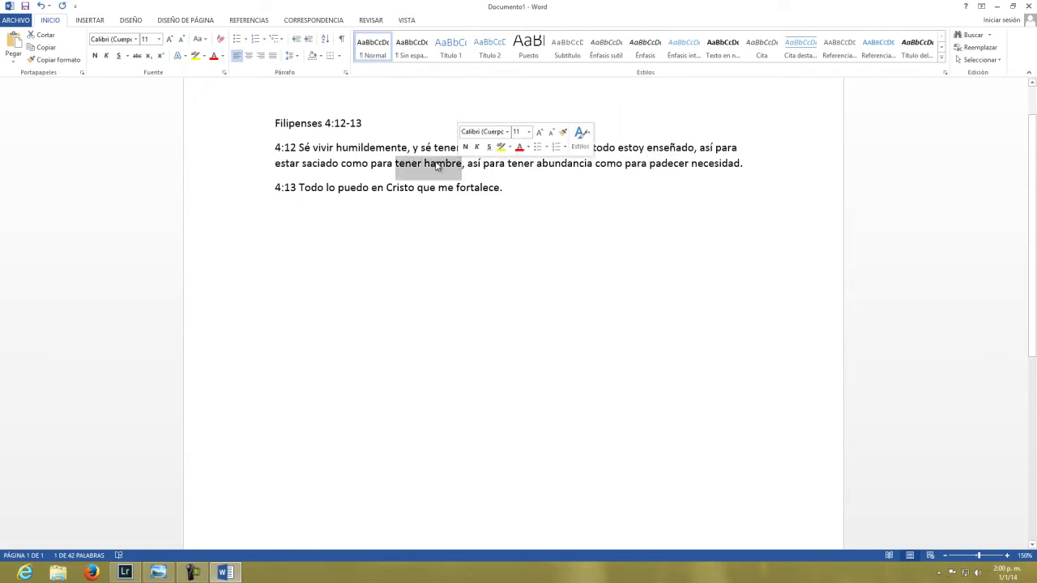
left_click_drag(302, 163, 339, 163)
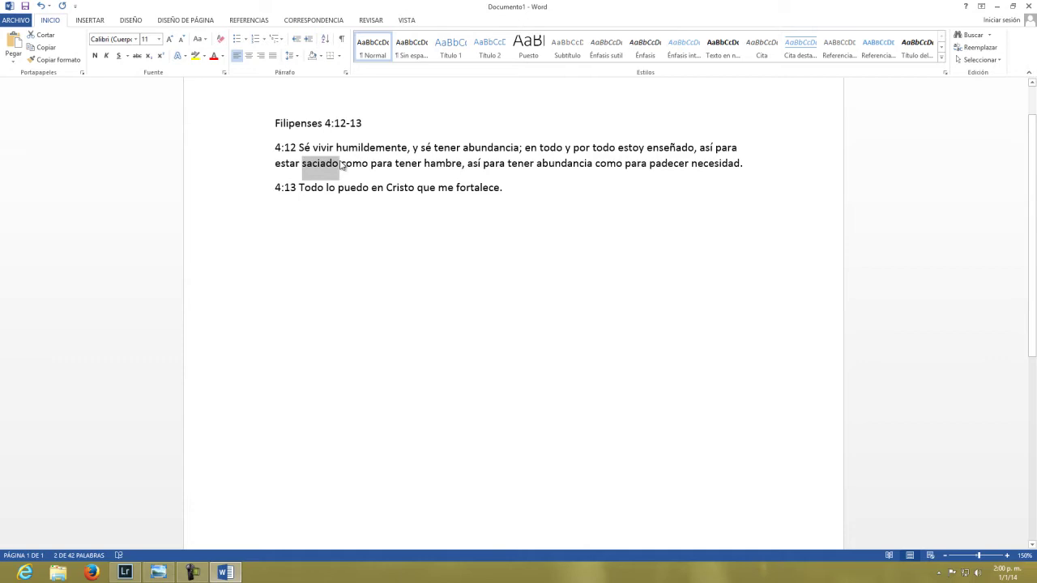
left_click(512, 185)
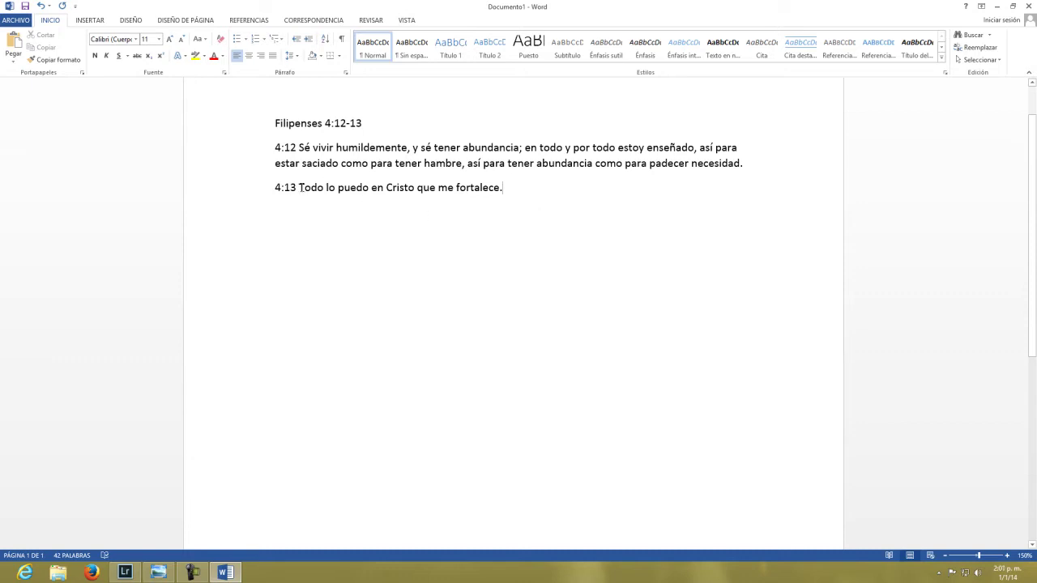
left_click_drag(300, 188, 504, 192)
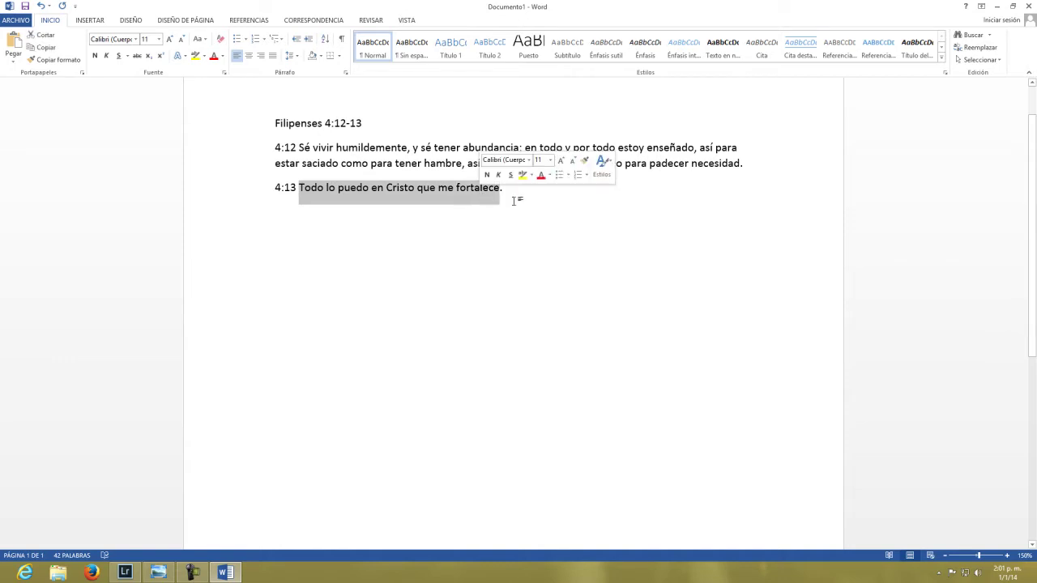
left_click(586, 225)
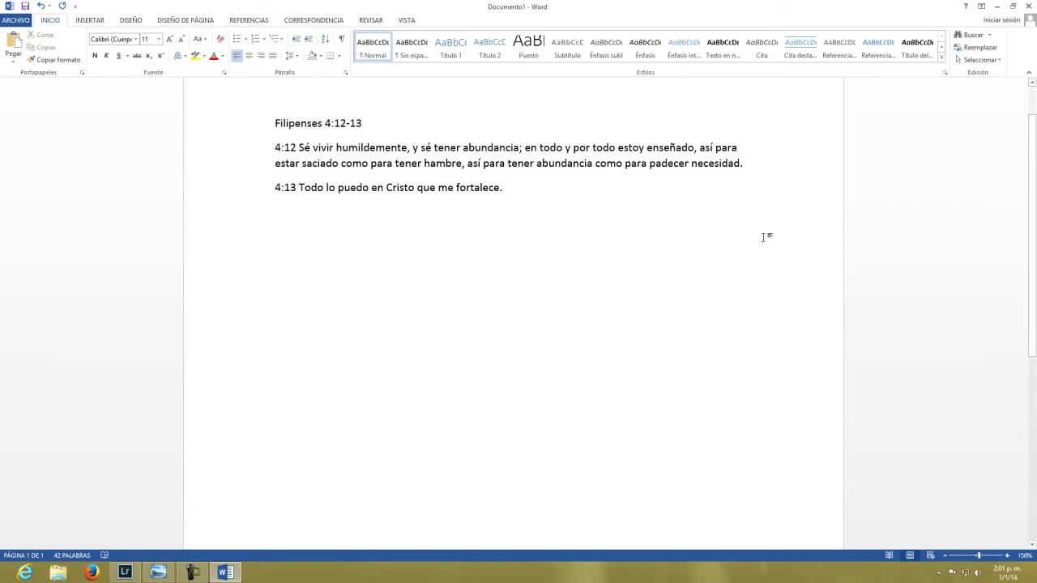
left_click(997, 6)
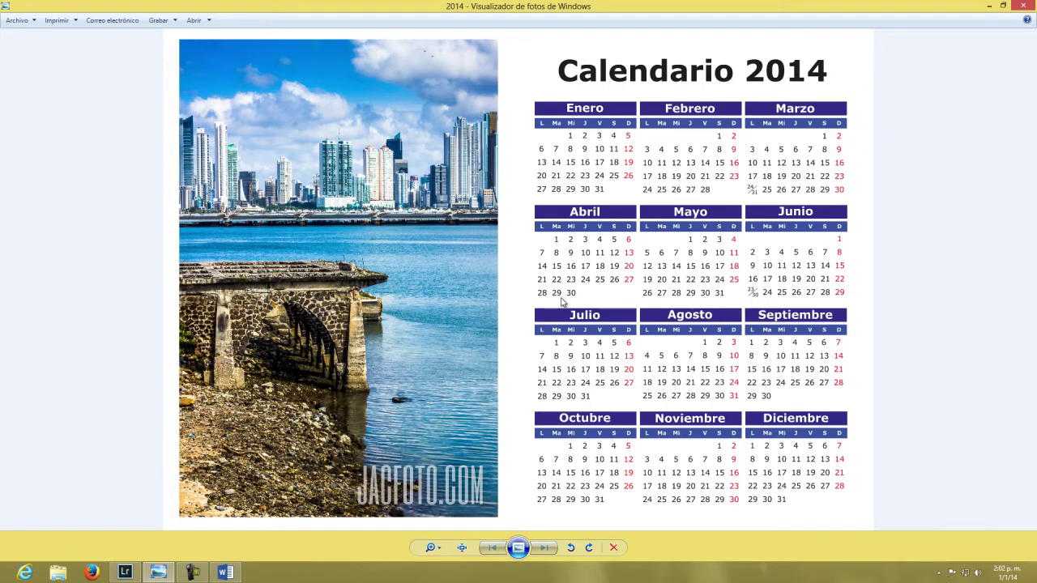
Close the 2014 calendar in Photo Viewer and switch to Lightroom's print layout.
left_click(1022, 5)
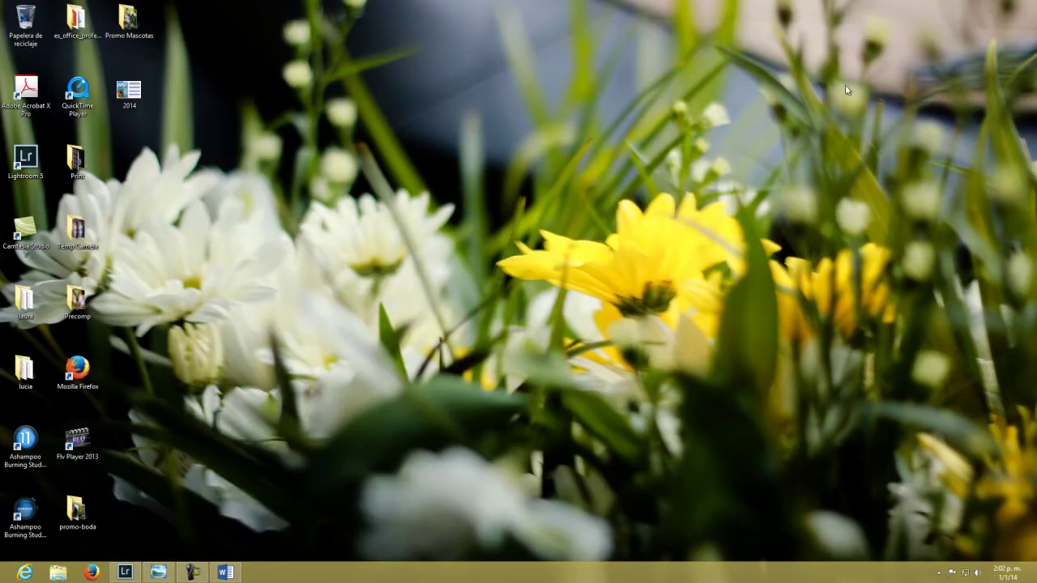
left_click(125, 572)
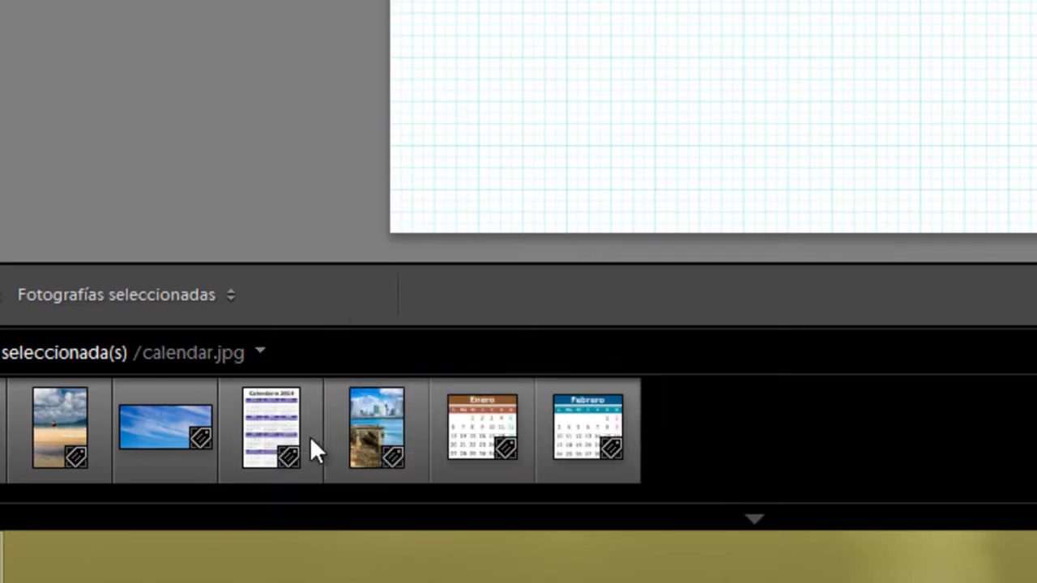
Open the Calendario 2014 image in Develop and compare it with the marina photo.
left_click(266, 435)
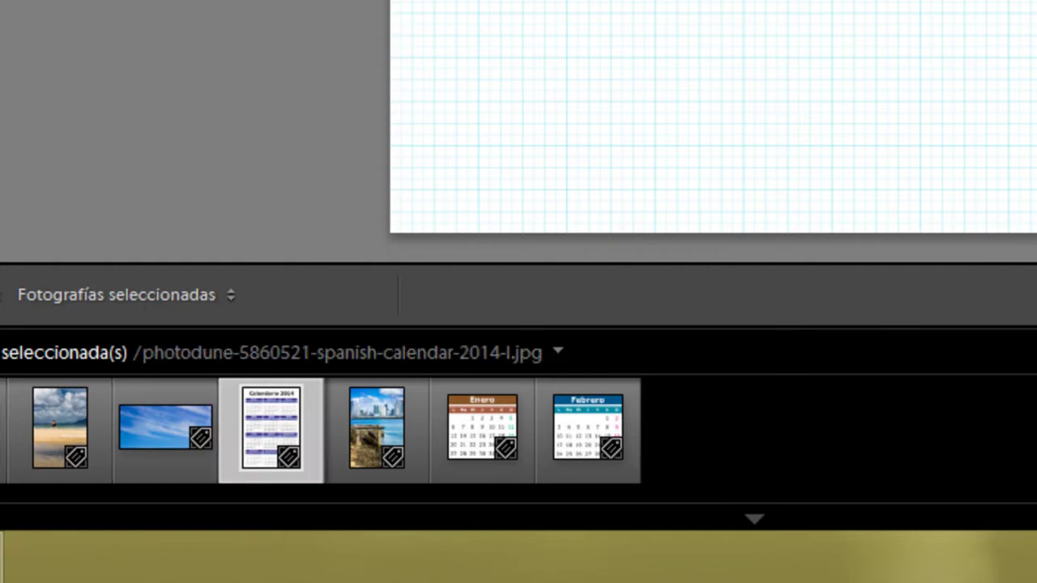
key("d")
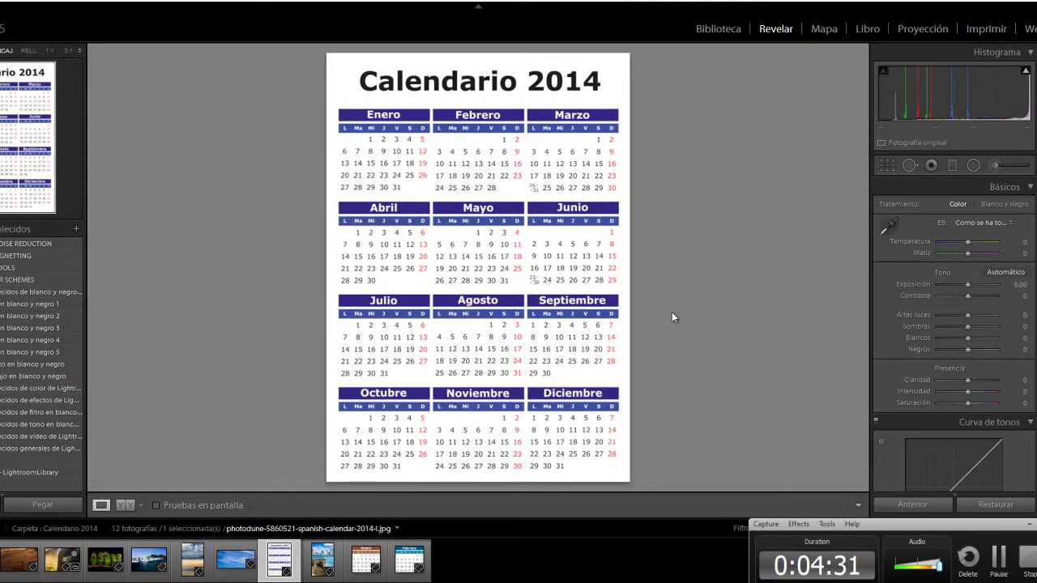
left_click(1027, 527)
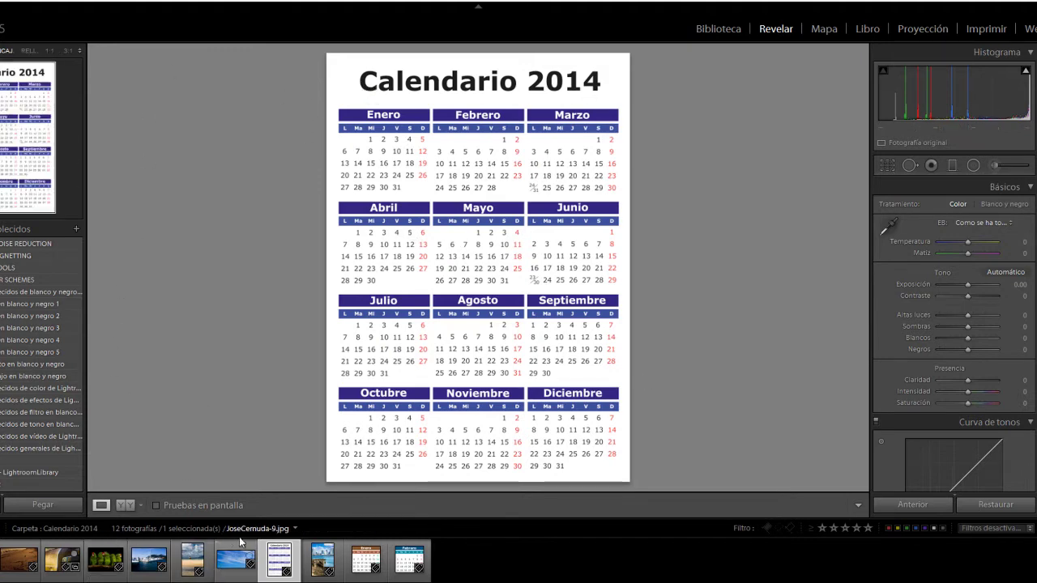
left_click(312, 572)
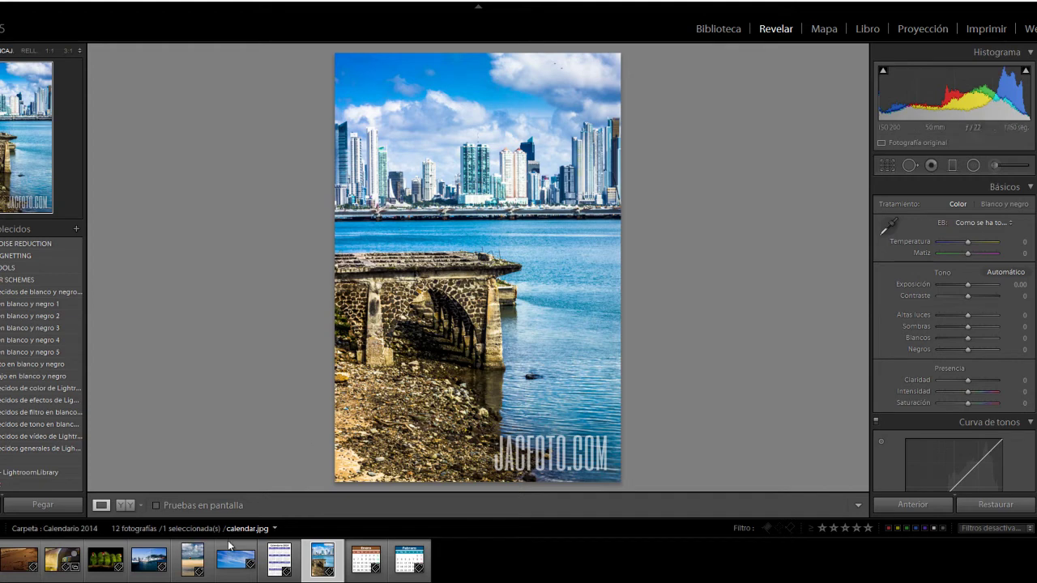
key("Left")
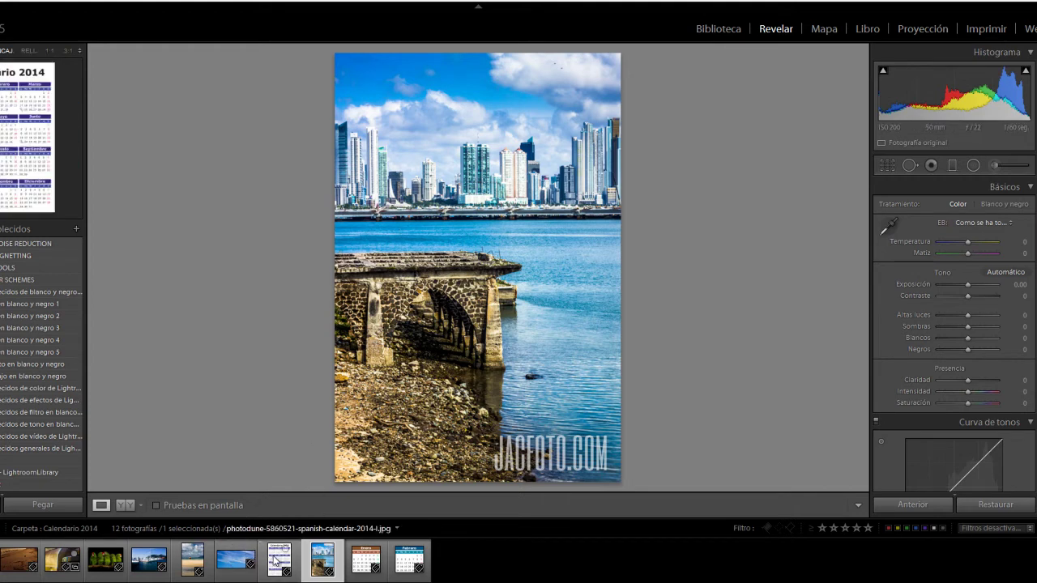
left_click(316, 563)
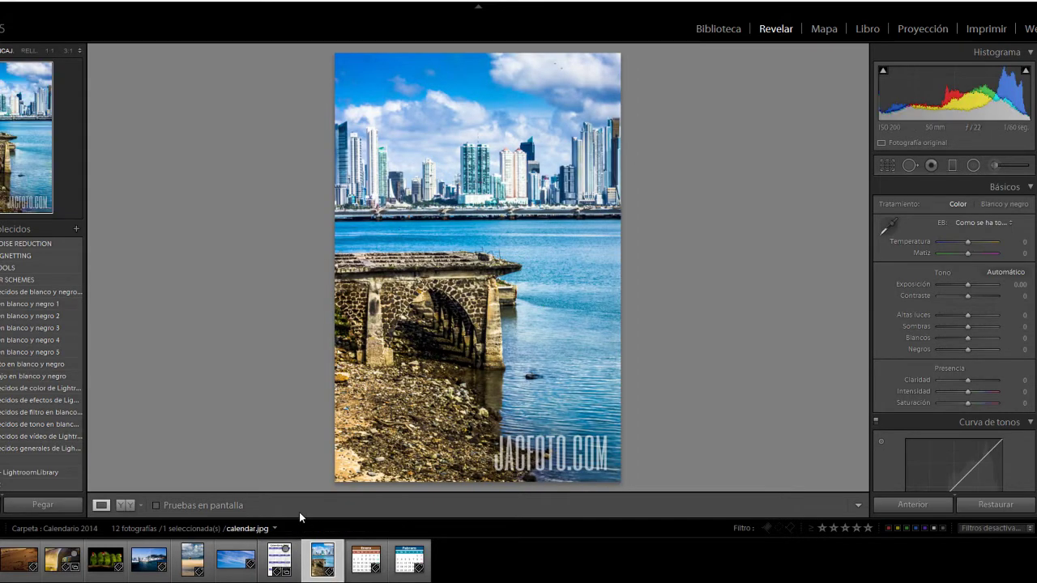
key("Left")
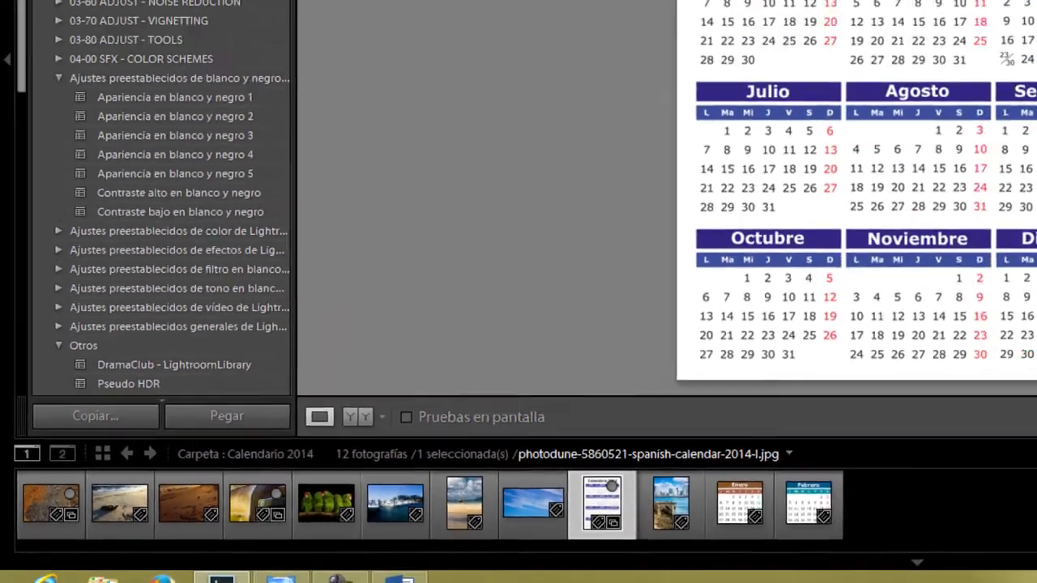
In Imprimir, add and remove extra pages, then choose the single-image layout style.
left_click(973, 47)
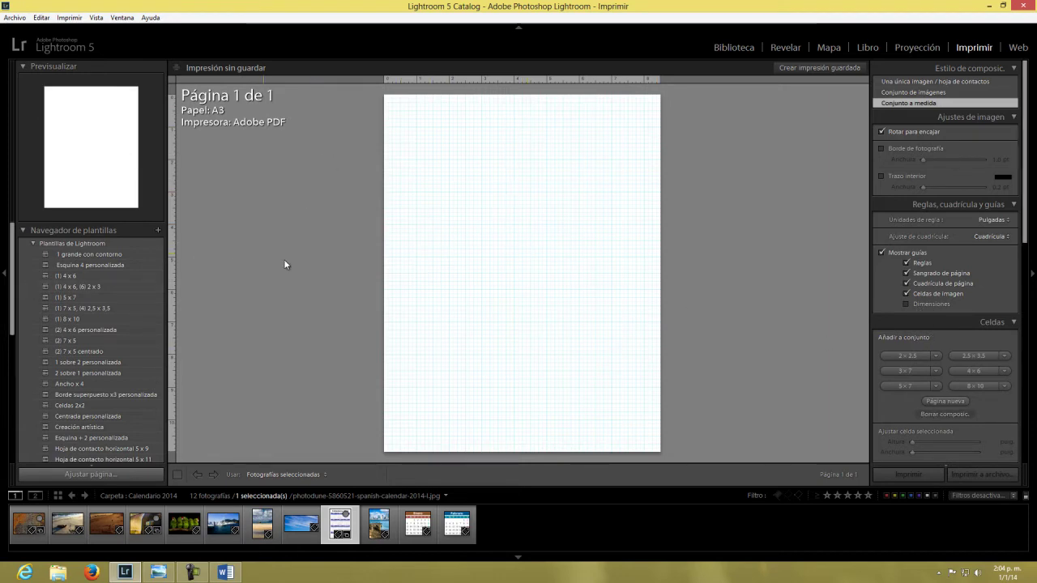
left_click(943, 402)
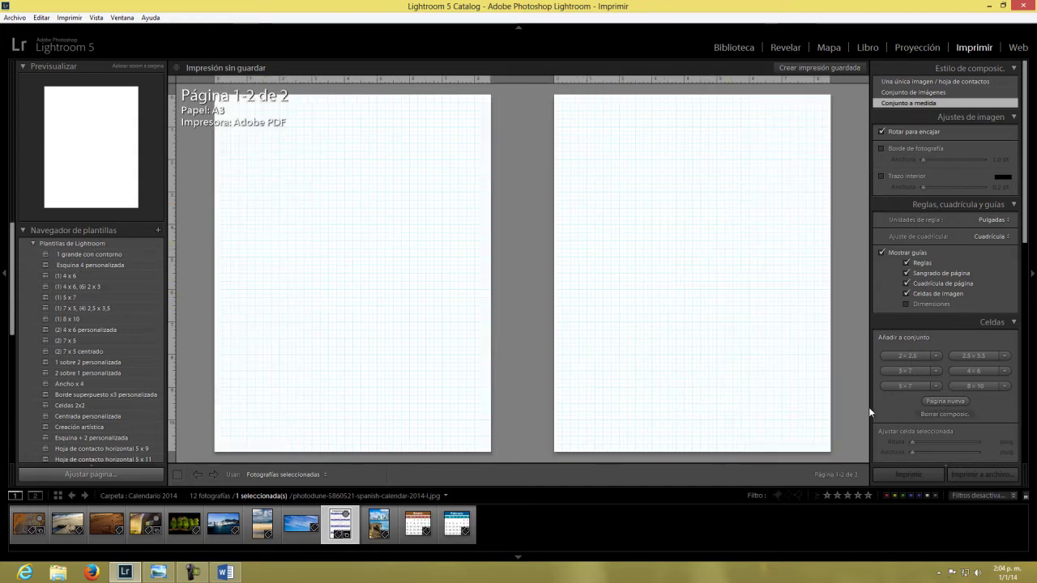
left_click(554, 94)
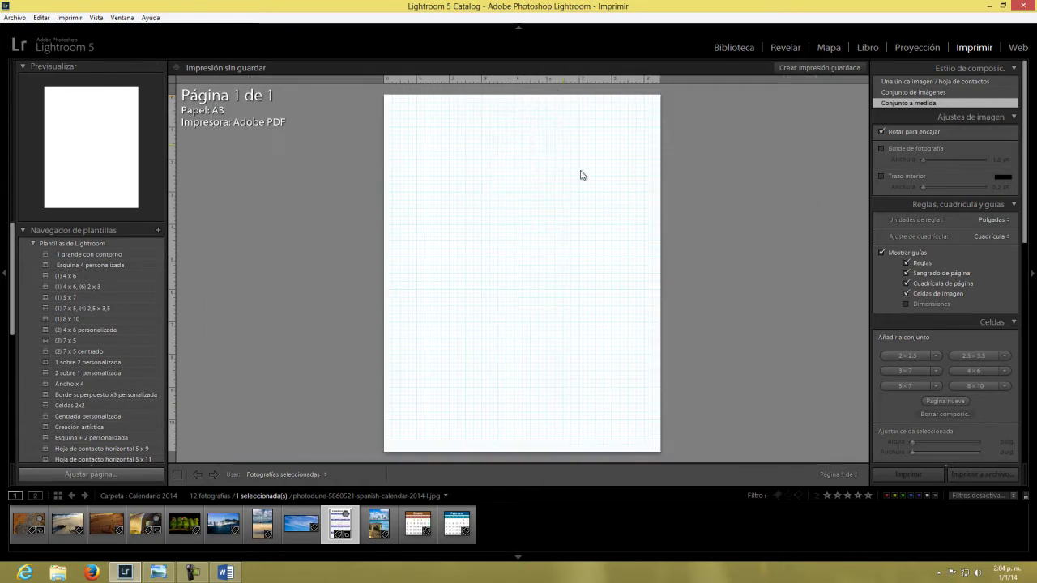
left_click(943, 402)
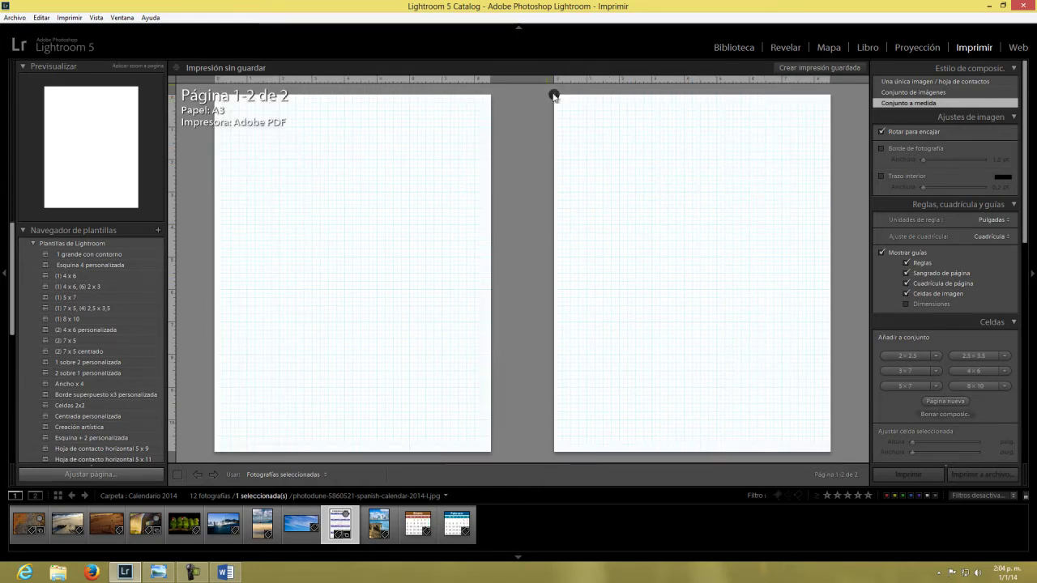
left_click(553, 95)
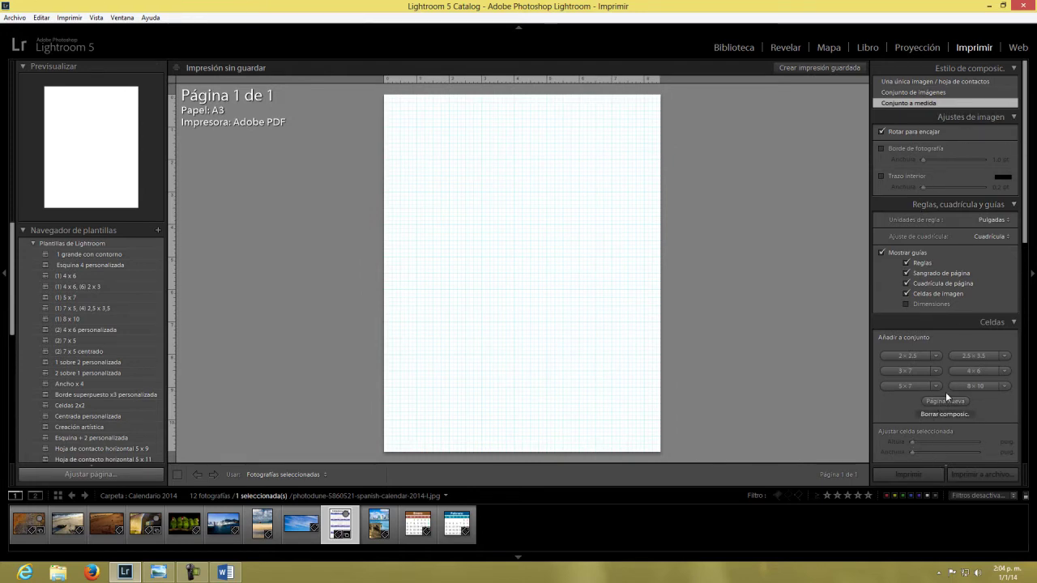
left_click(975, 81)
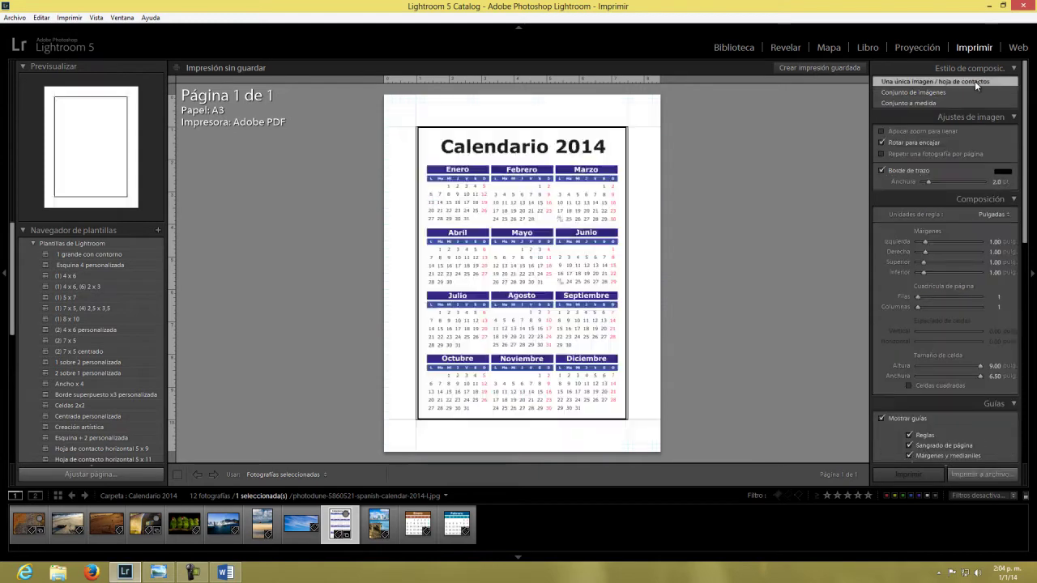
Try two templates, then switch to Conjunto a medida and clear all cells.
left_click(76, 265)
left_click(69, 276)
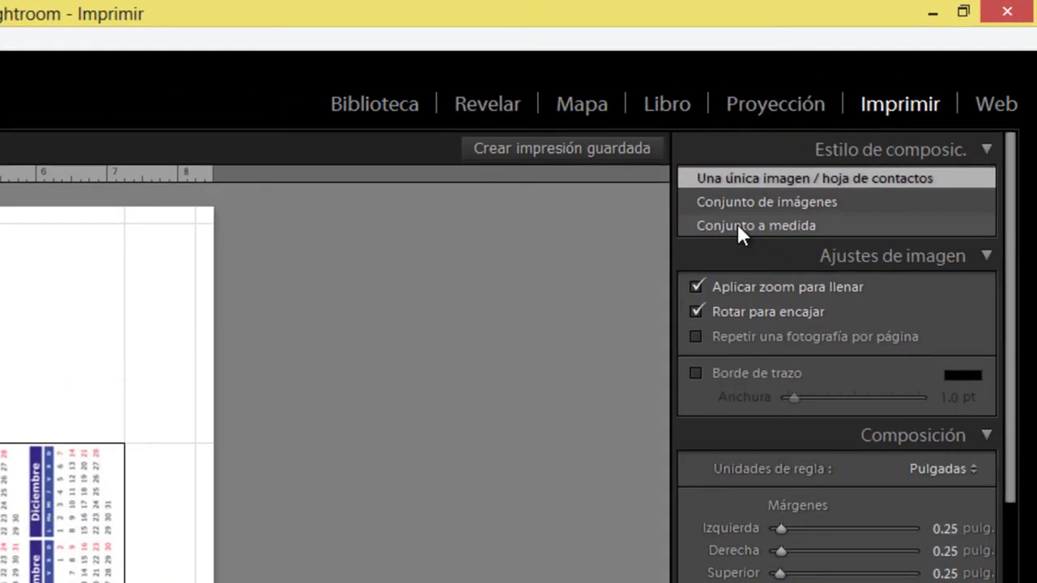
left_click(902, 104)
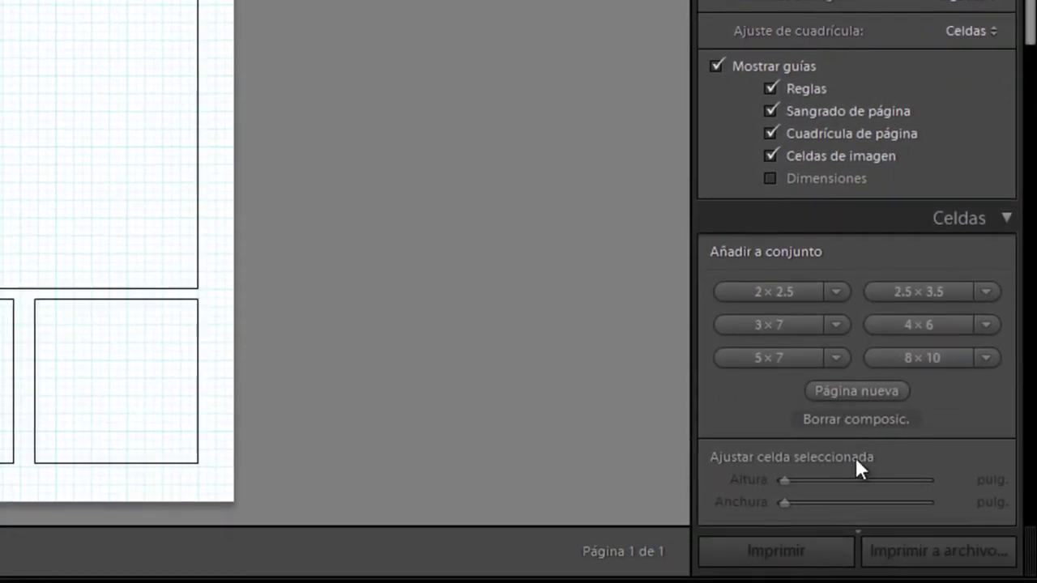
left_click(858, 421)
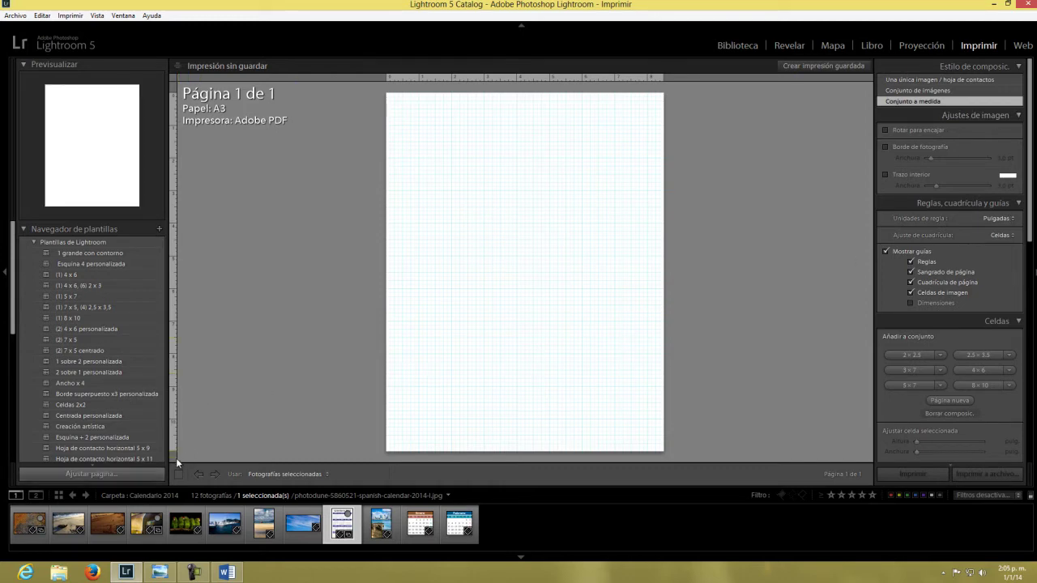
In page setup, keep Adobe PDF and choose 11 x 17 paper with Horizontal orientation.
left_click(109, 477)
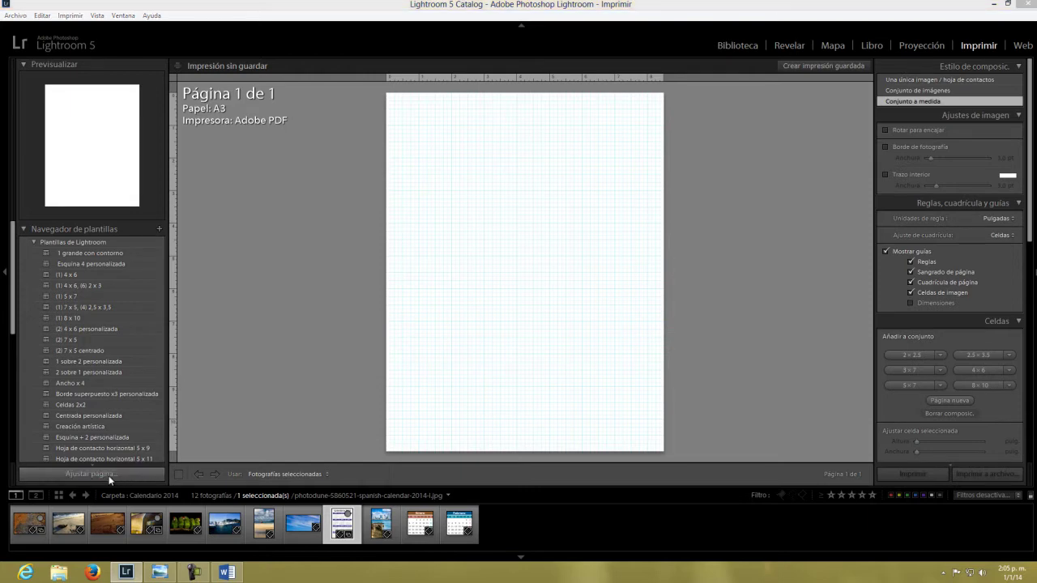
left_click(500, 231)
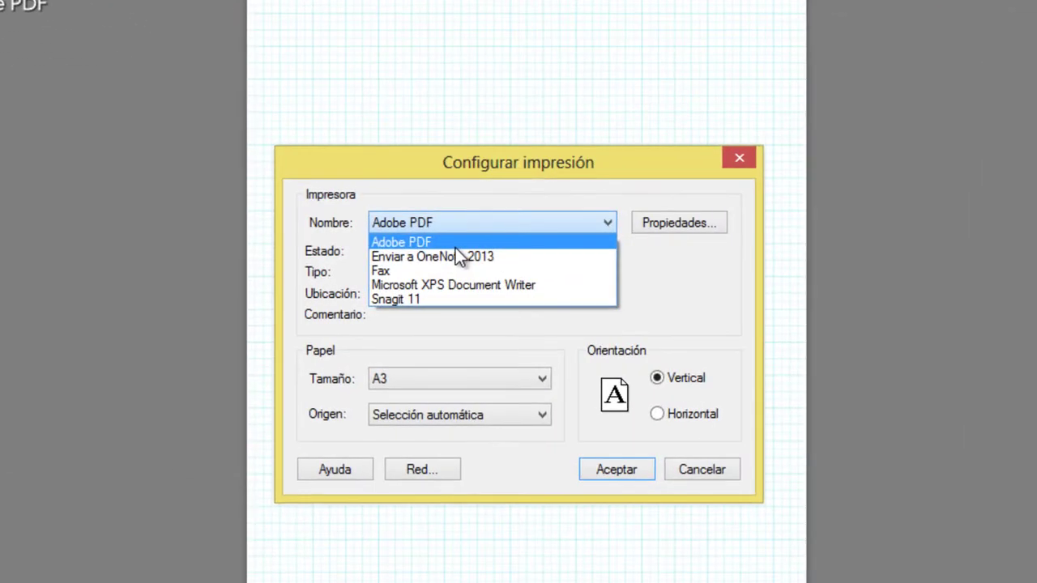
left_click(455, 246)
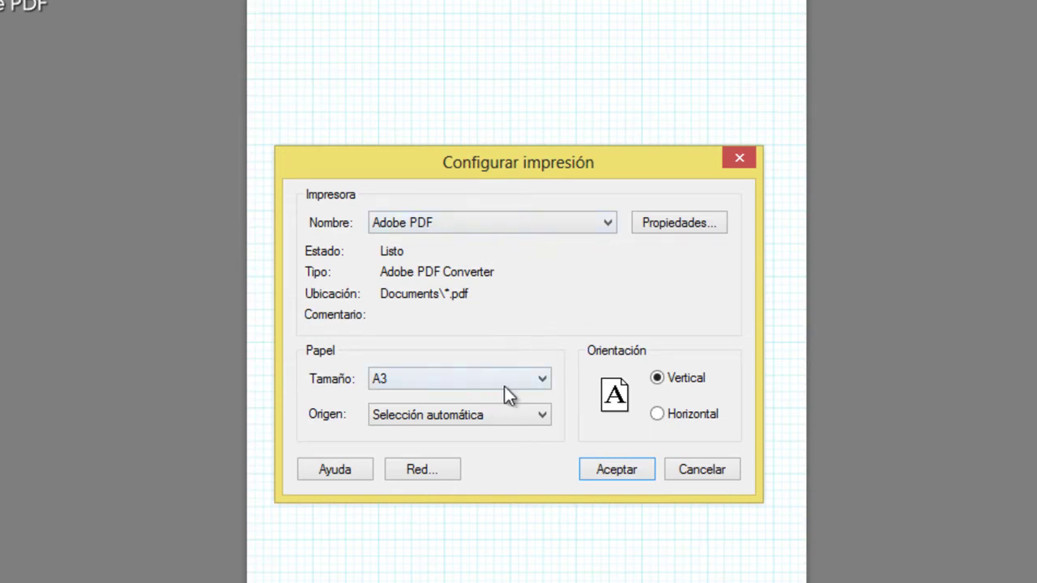
left_click(543, 379)
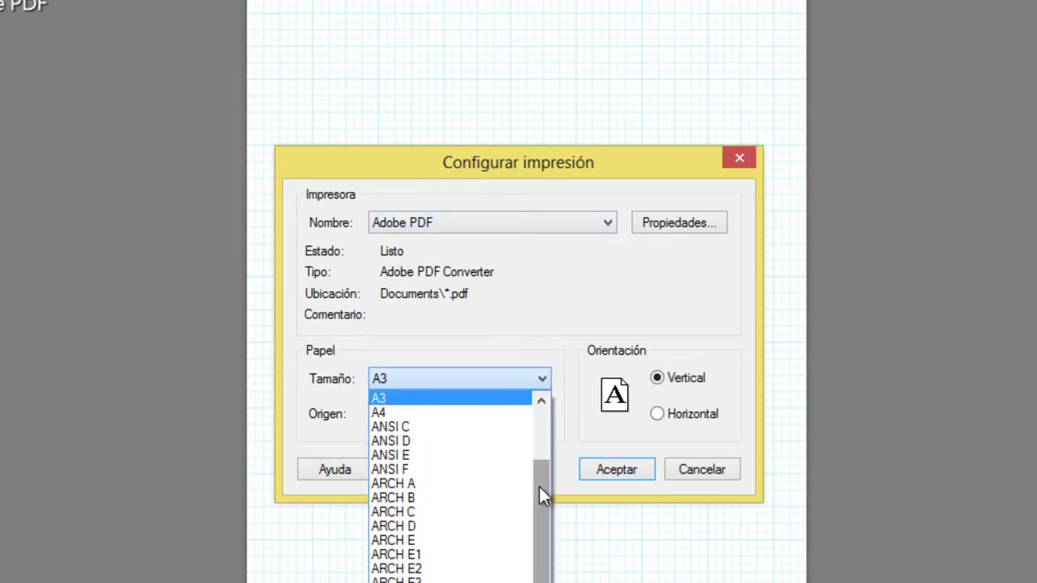
mouse_move(543, 496)
left_mouse_down()
mouse_move(540, 398)
mouse_move(540, 486)
mouse_move(537, 440)
left_mouse_up()
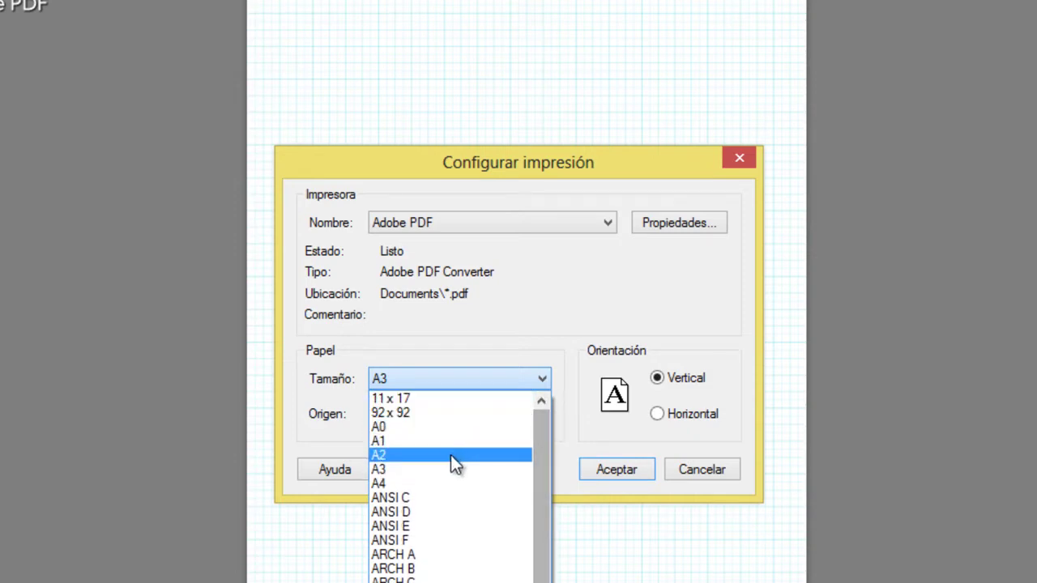
left_click(459, 400)
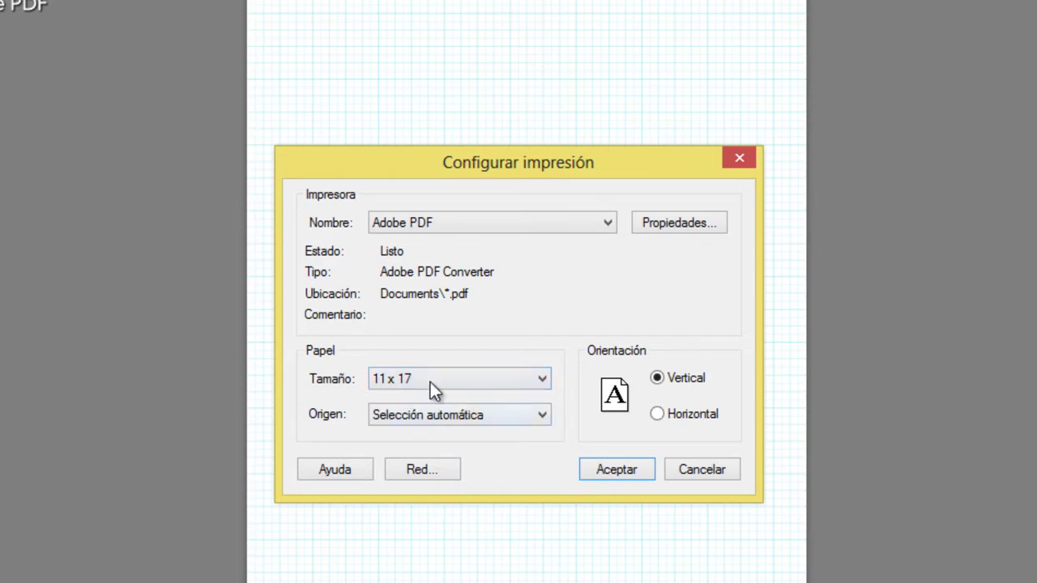
left_click(657, 418)
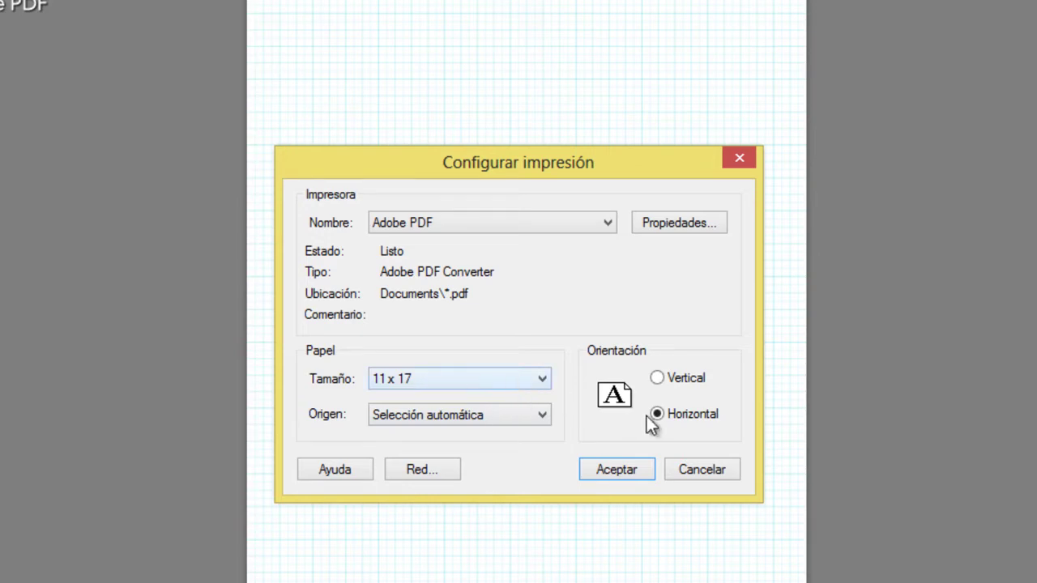
left_click(616, 471)
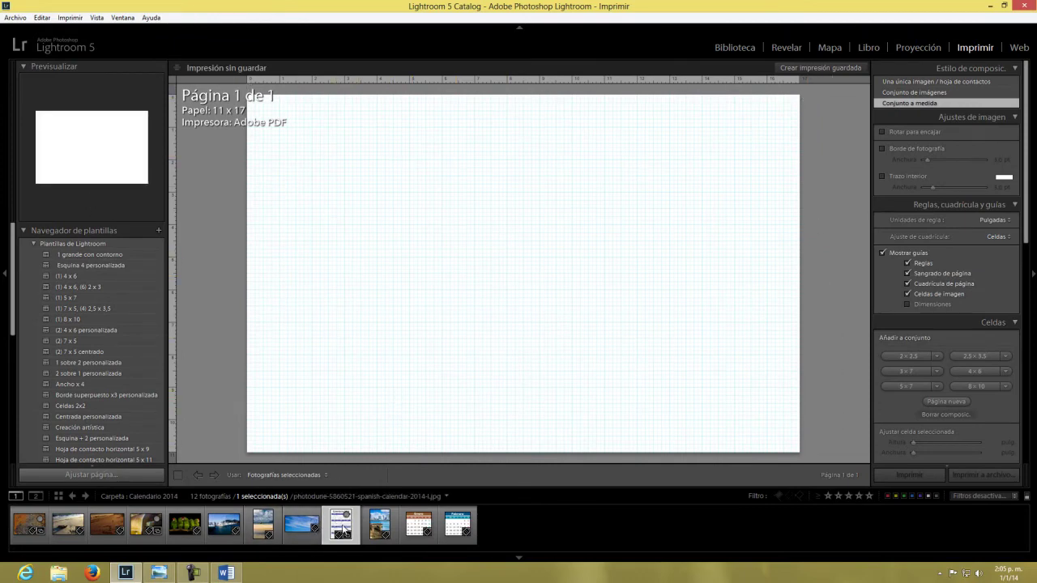
Drop the marina photo onto the page, enlarge it and nudge it into position.
mouse_move(377, 527)
left_mouse_down()
mouse_move(289, 140)
mouse_move(312, 164)
left_mouse_up()
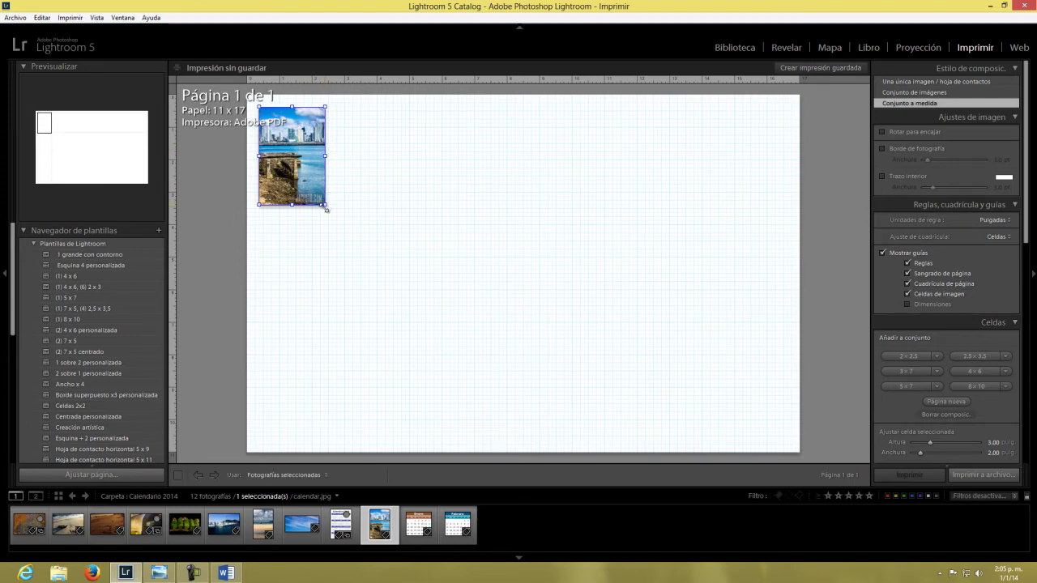
left_click_drag(326, 209, 468, 457)
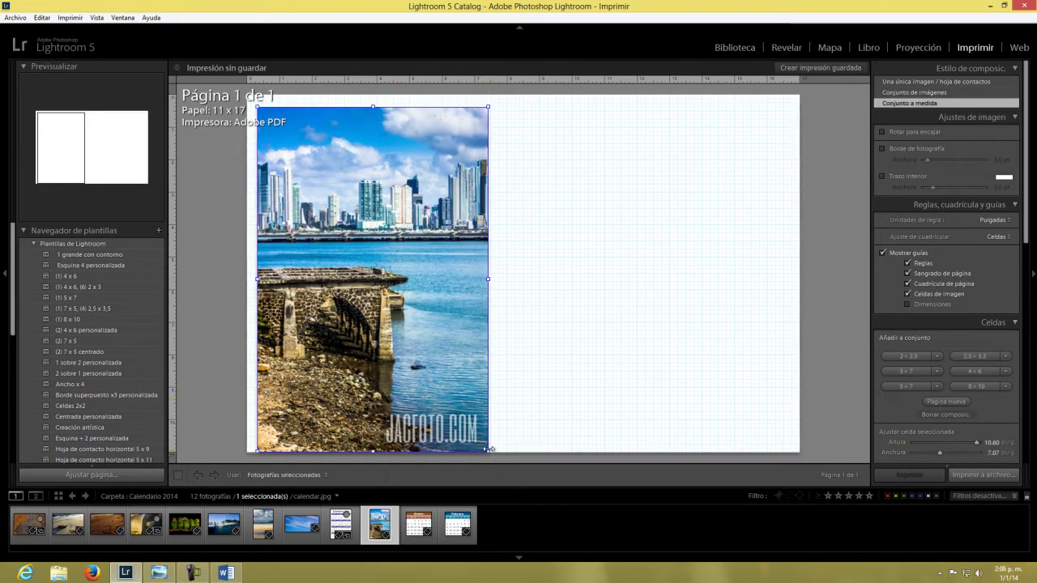
left_click_drag(489, 454, 482, 446)
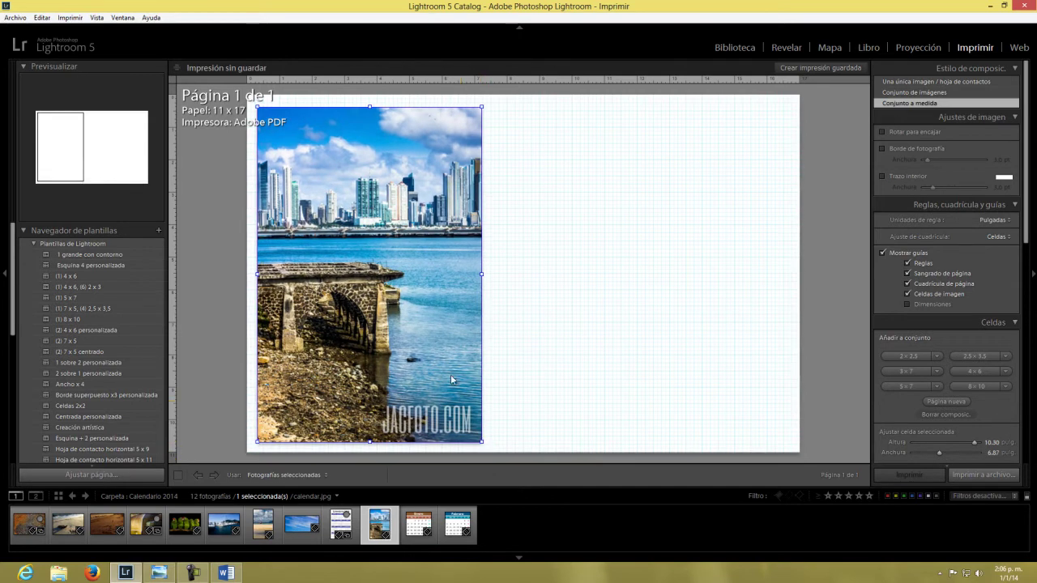
left_click_drag(440, 361, 440, 354)
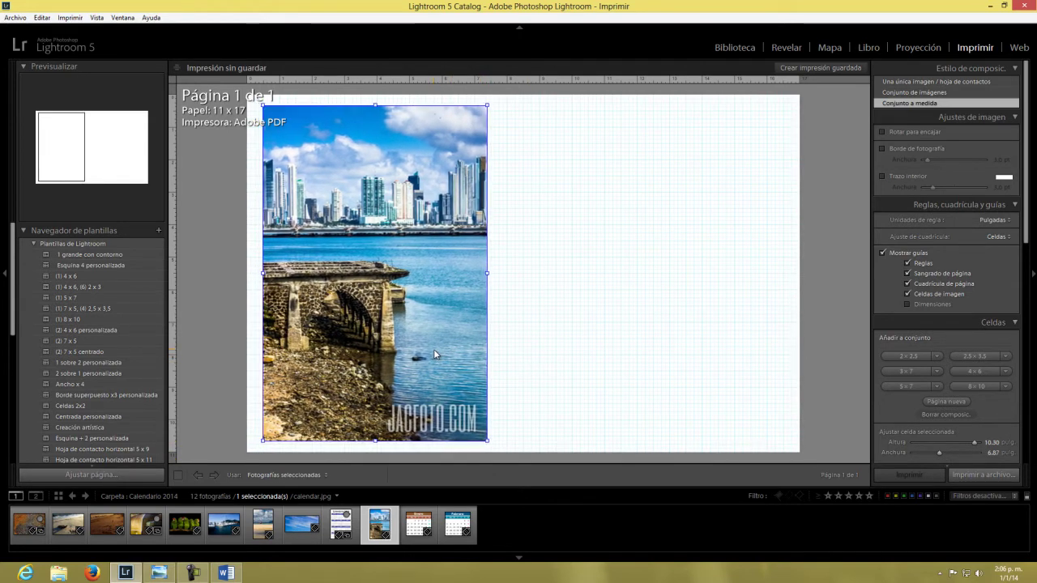
mouse_move(431, 355)
left_mouse_down()
mouse_move(440, 355)
mouse_move(434, 349)
left_mouse_up()
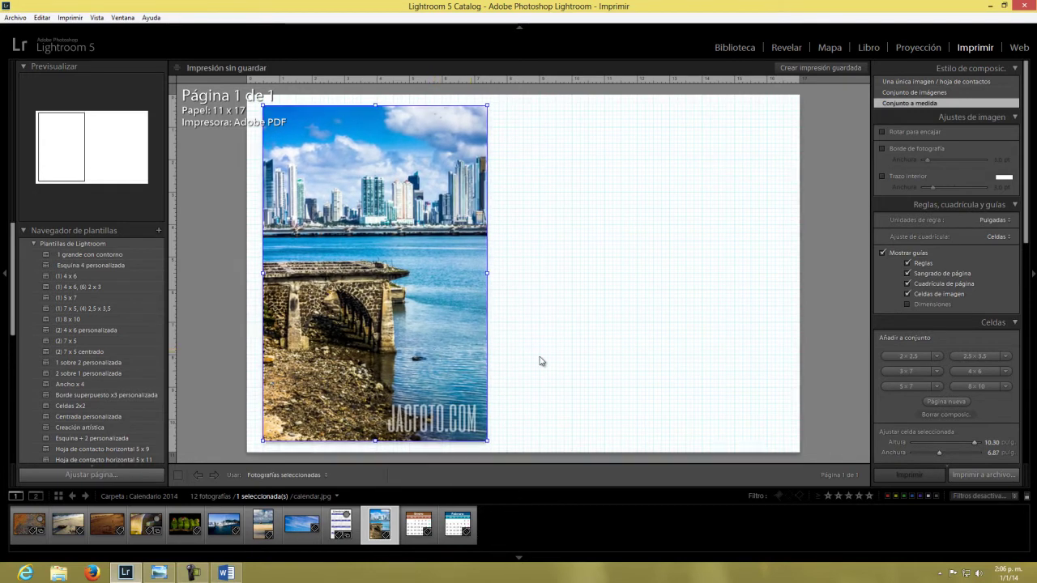
left_click(627, 351)
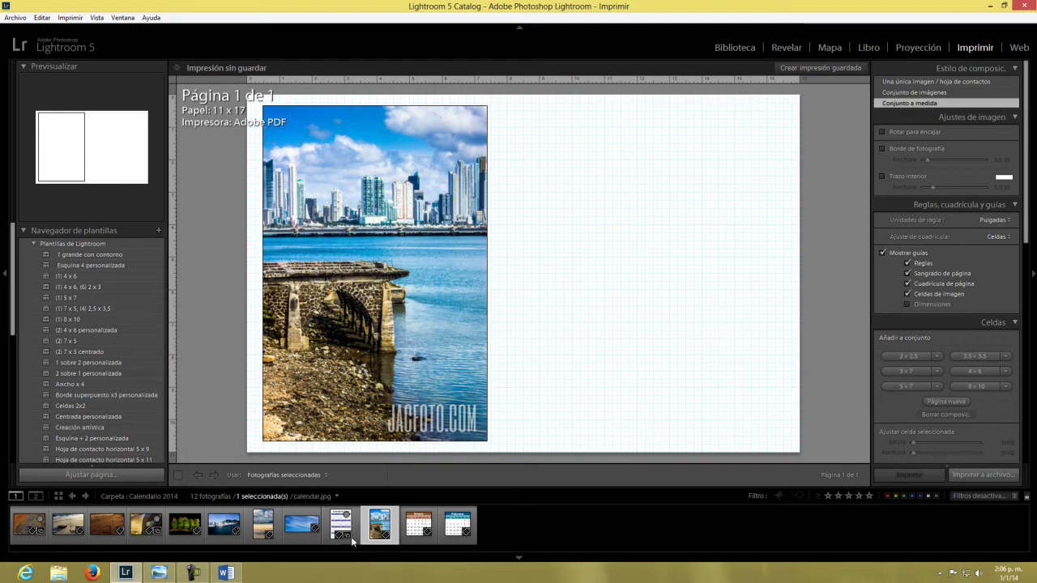
Drop the Calendario 2014 image on the right half, enlarge it and align both cells.
left_click_drag(343, 533, 595, 158)
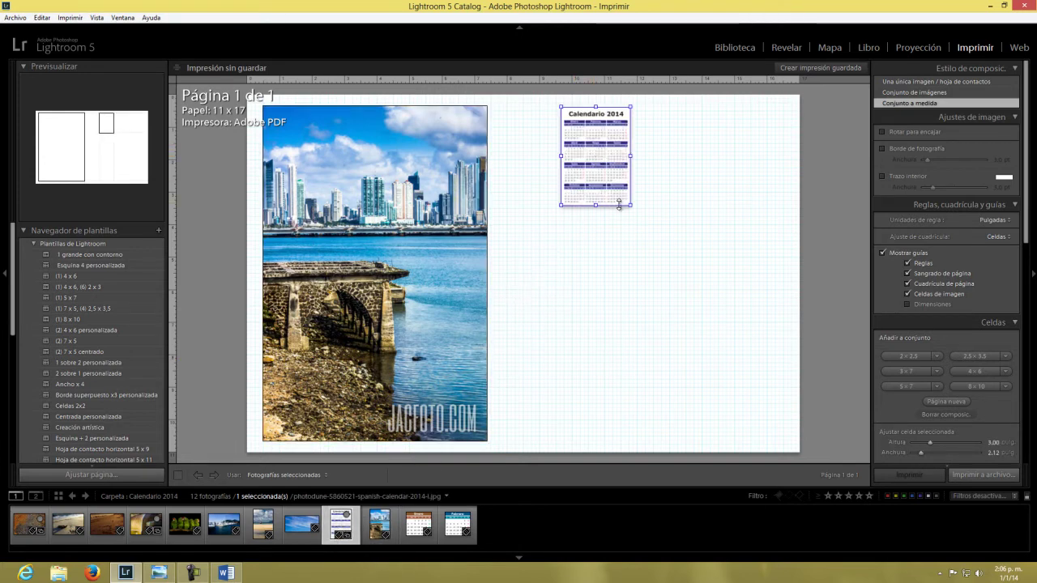
left_click_drag(634, 207, 778, 447)
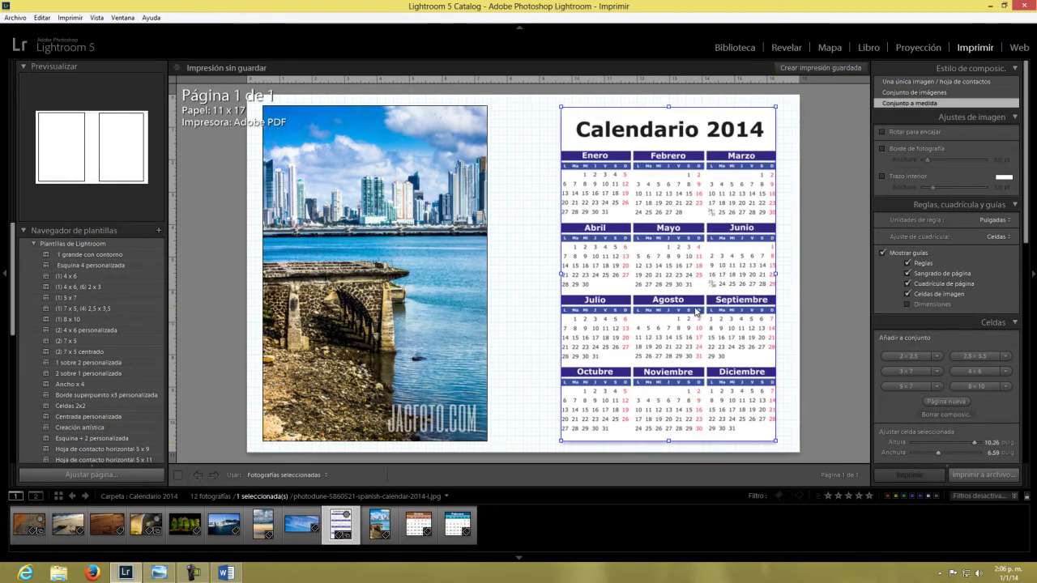
left_click_drag(695, 311, 684, 310)
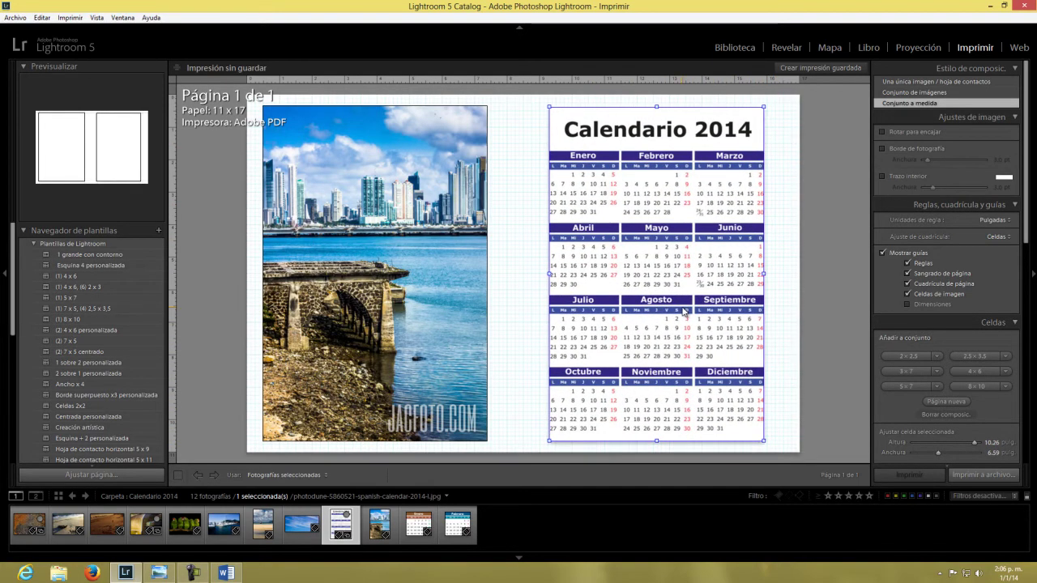
left_click_drag(387, 272, 400, 268)
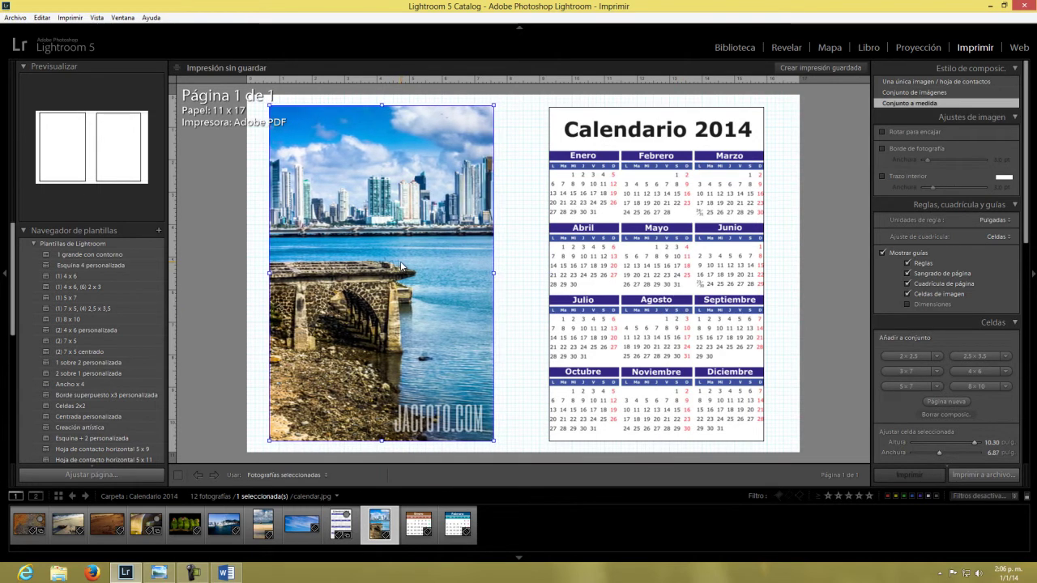
left_click_drag(603, 275, 597, 275)
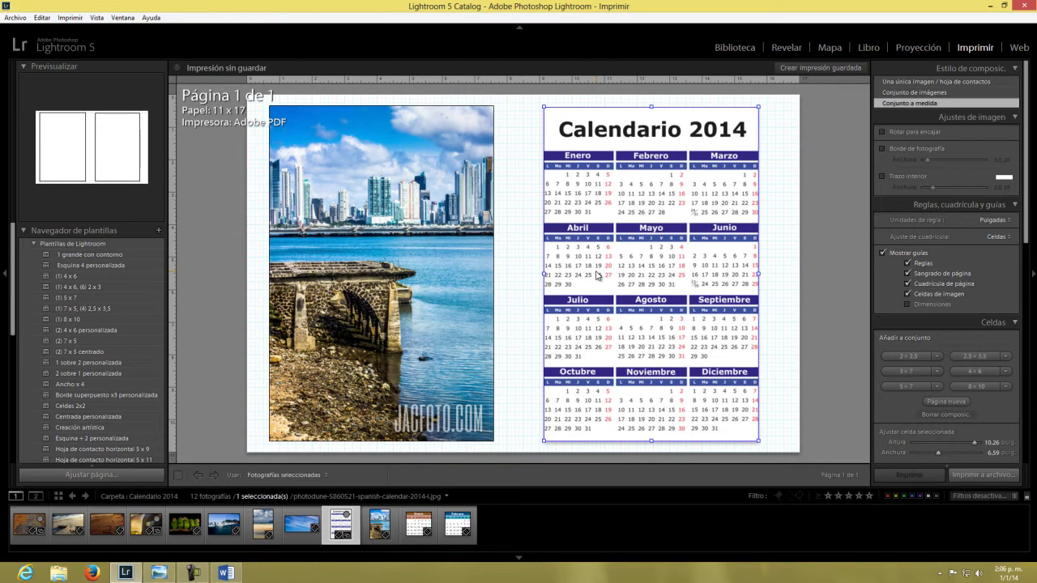
left_click(835, 356)
Change the page size to A3 in page setup.
left_click(108, 478)
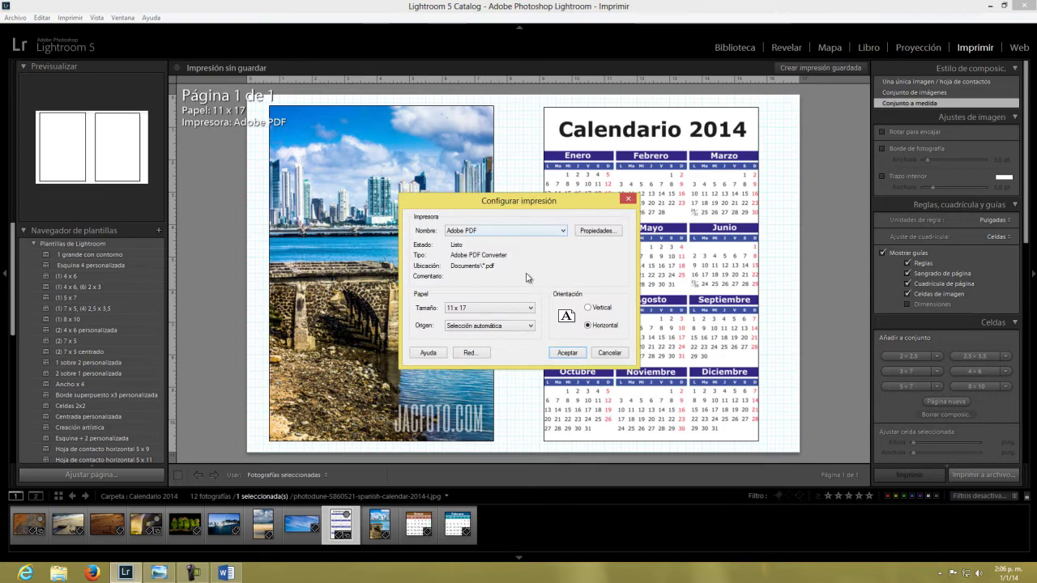
left_click(515, 310)
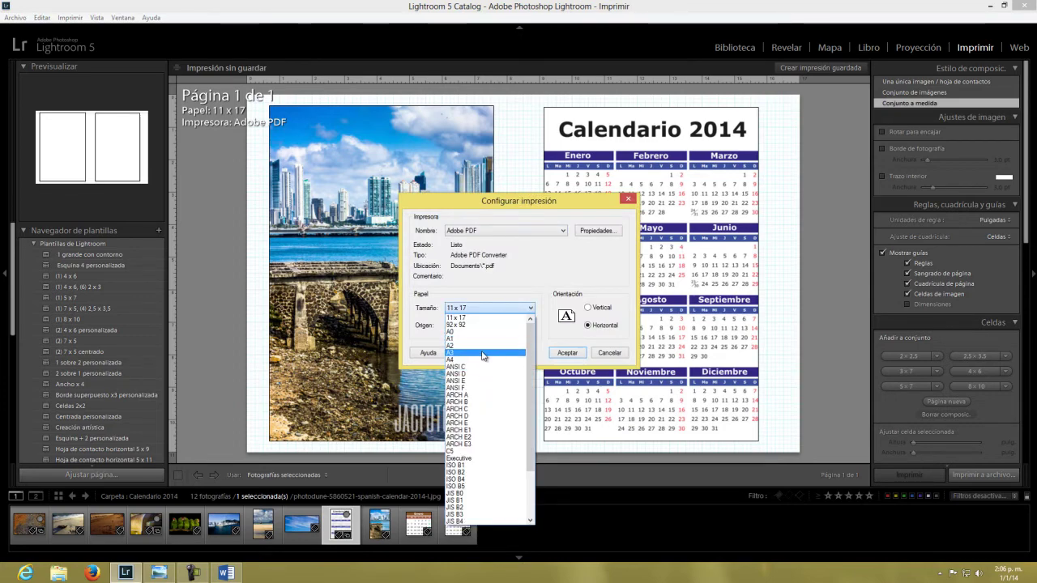
left_click(483, 354)
left_click(567, 352)
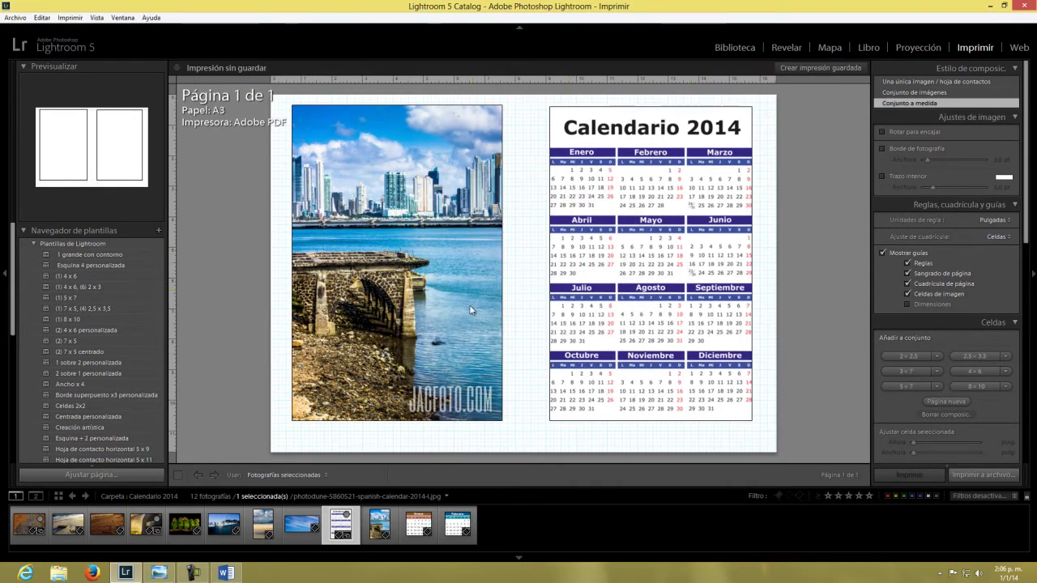
Enlarge the marina photo to about 10.96 x 7.31 in beside the calendar.
left_click(458, 369)
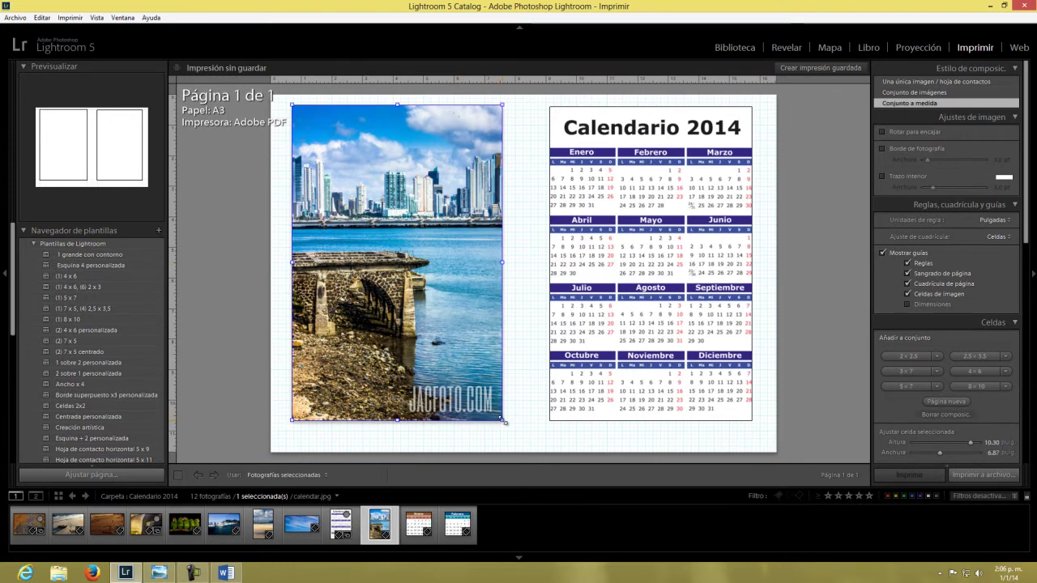
mouse_move(503, 420)
left_mouse_down()
mouse_move(516, 408)
mouse_move(509, 414)
left_mouse_up()
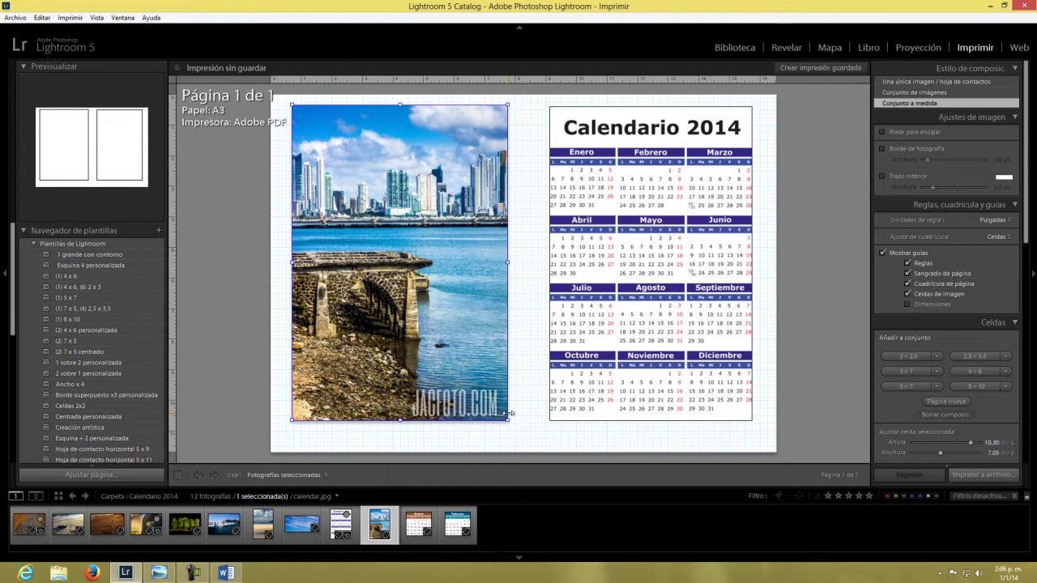
key("ctrl+z")
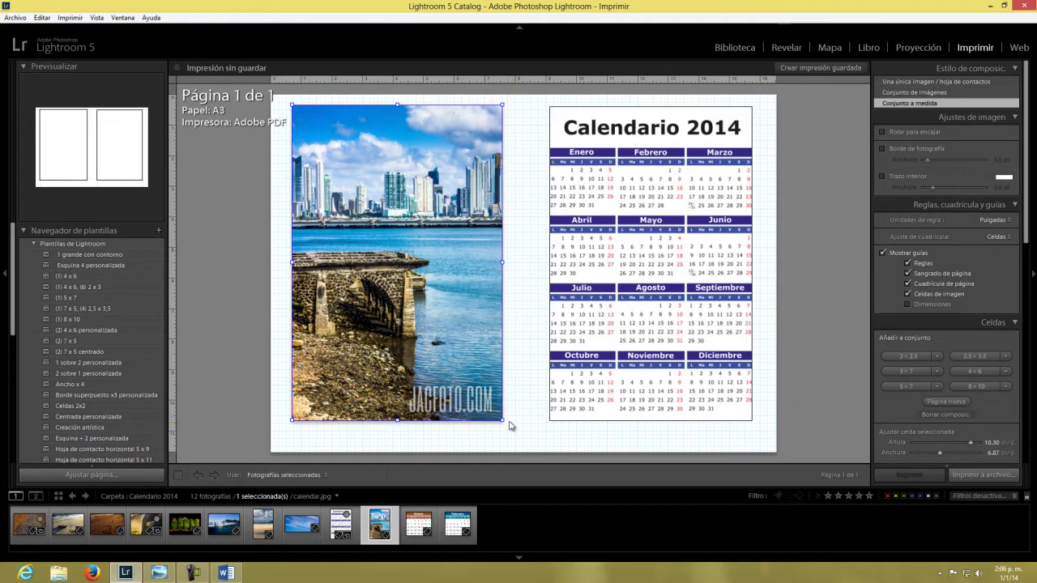
mouse_move(503, 422)
left_mouse_down()
mouse_move(516, 441)
mouse_move(543, 441)
left_mouse_up()
left_click(559, 418)
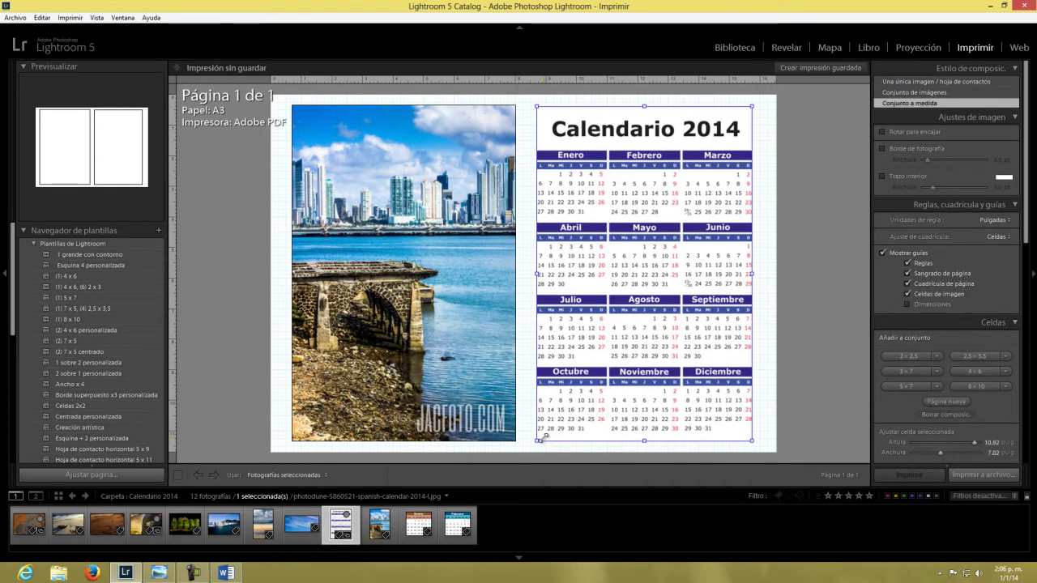
left_click(847, 312)
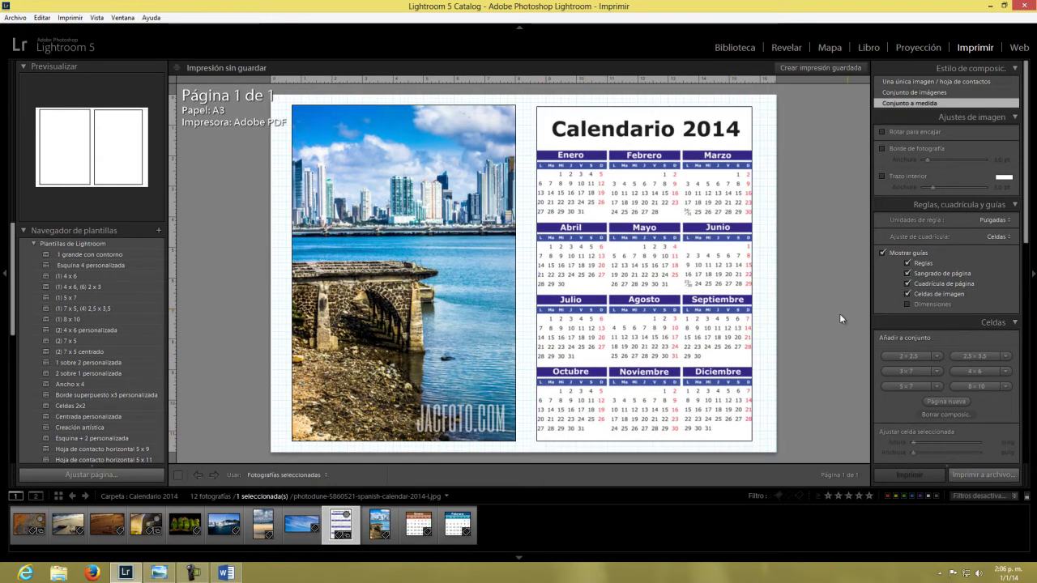
left_click(405, 244)
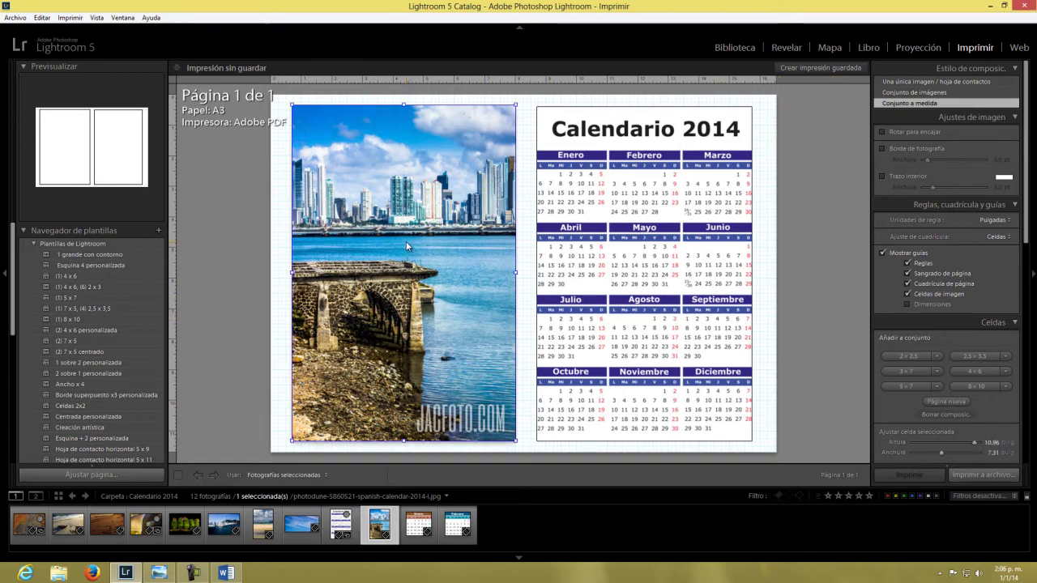
Set the print job to output a JPEG file at 300 ppi with JPEG quality near 100.
left_click(799, 162)
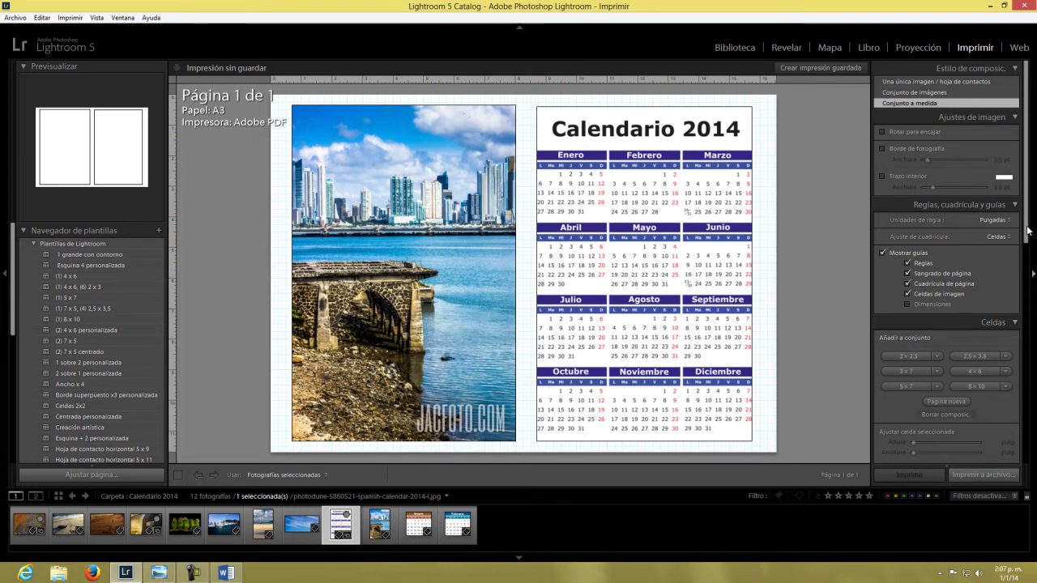
left_click_drag(1028, 236, 1025, 397)
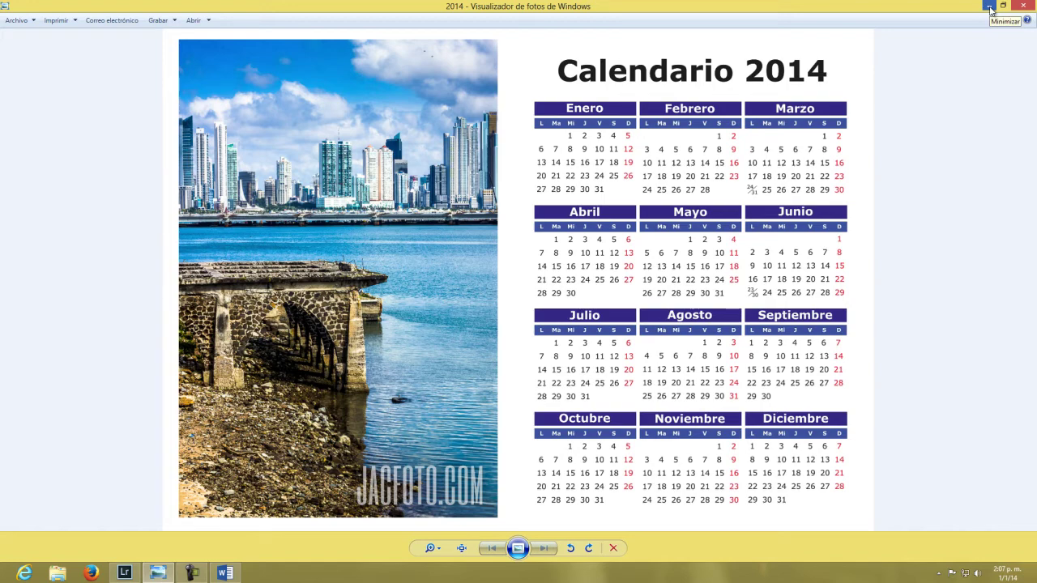
Put Windows Photo Viewer away after checking the exported 2014 calendar JPEG.
left_click(991, 7)
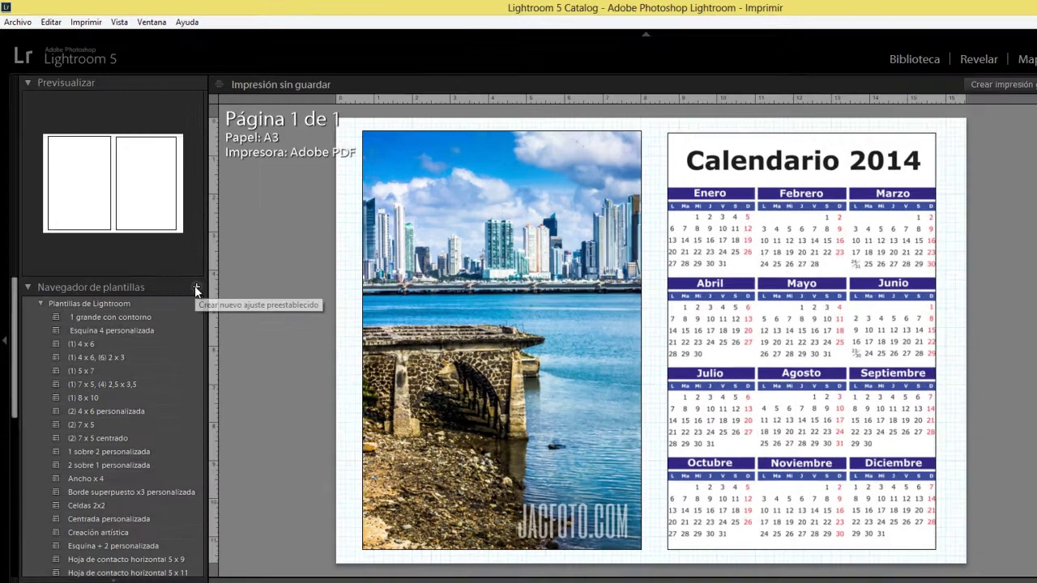
Save the current A3 layout in Plantillas del usuario as template 'calendario horizontal'.
left_click(158, 232)
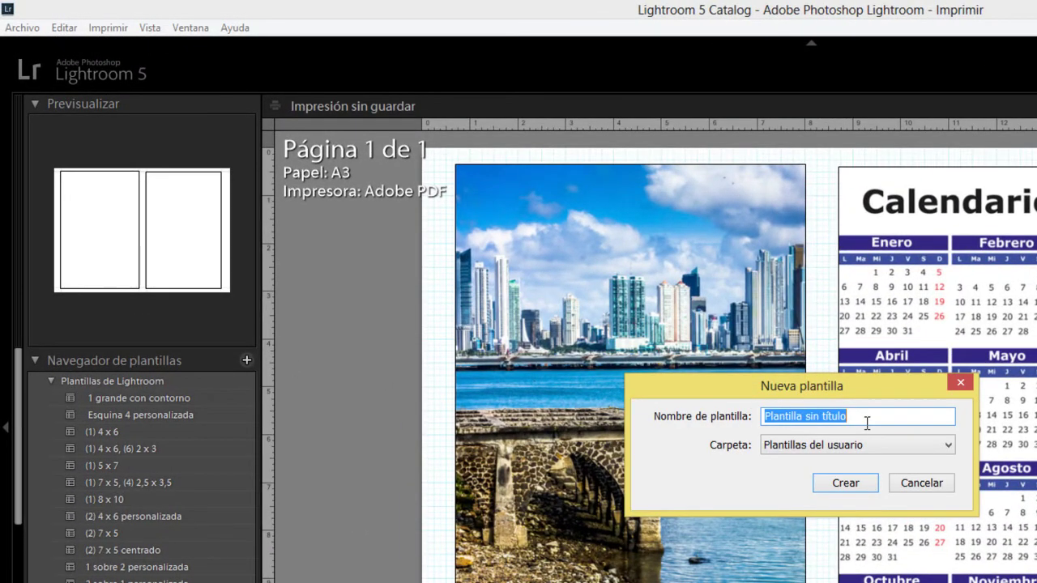
type("cvalenda")
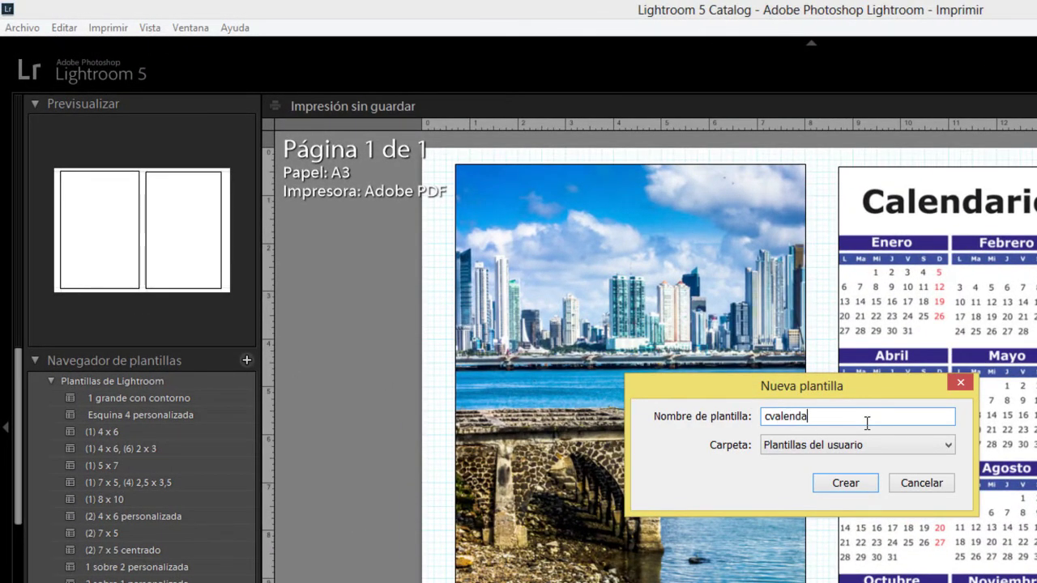
key("BackSpace")
key("BackSpace")
key("BackSpace")
type("calenda")
type("rio v")
type("ert")
type("ris")
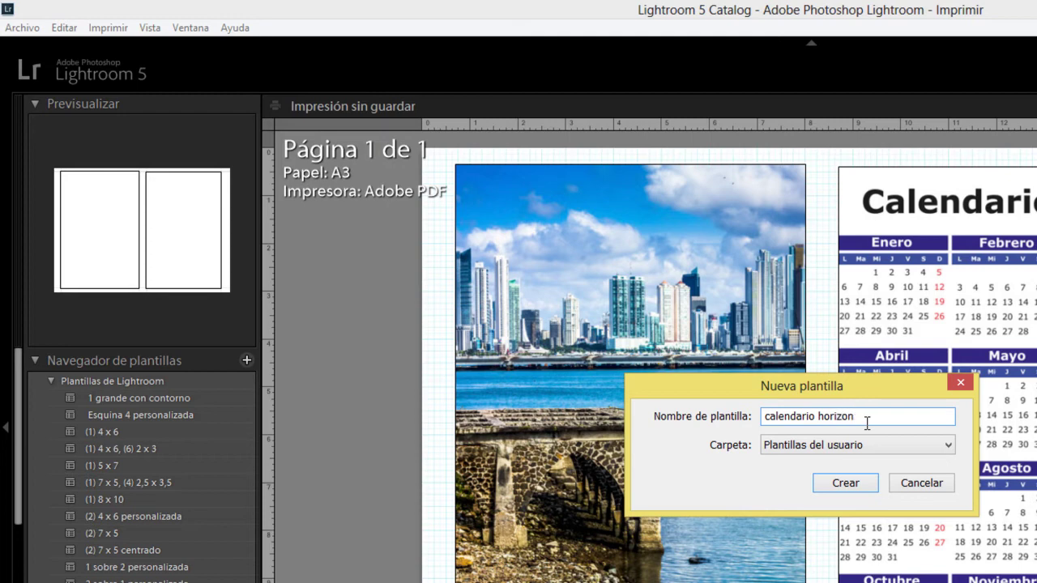
left_click(831, 489)
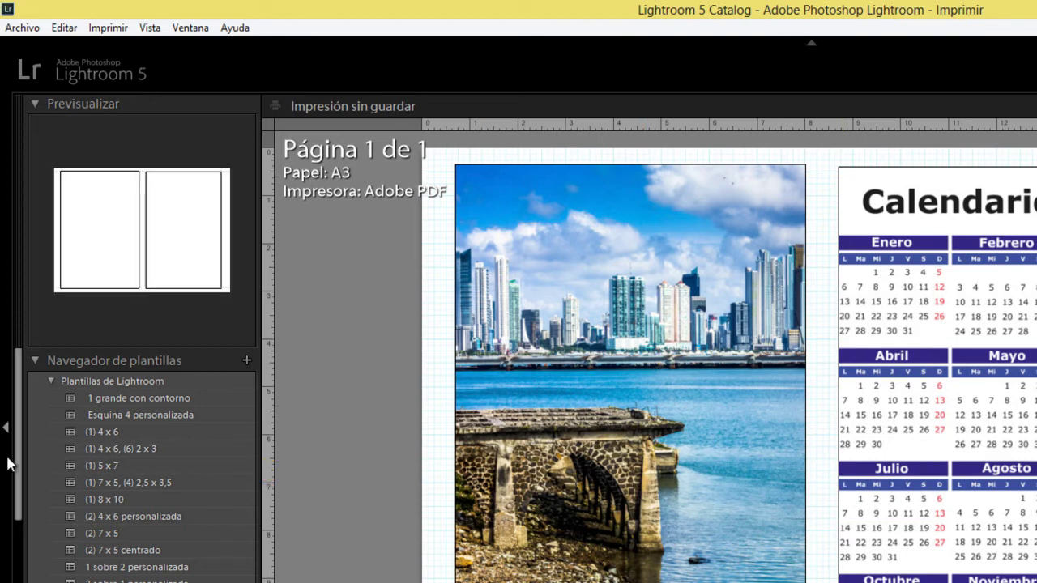
Apply 'calendario horizontal' with Calendario 2014 on the right and the JoseCernuda-8 beach photo on the left.
scroll(20, 563, "down", 3)
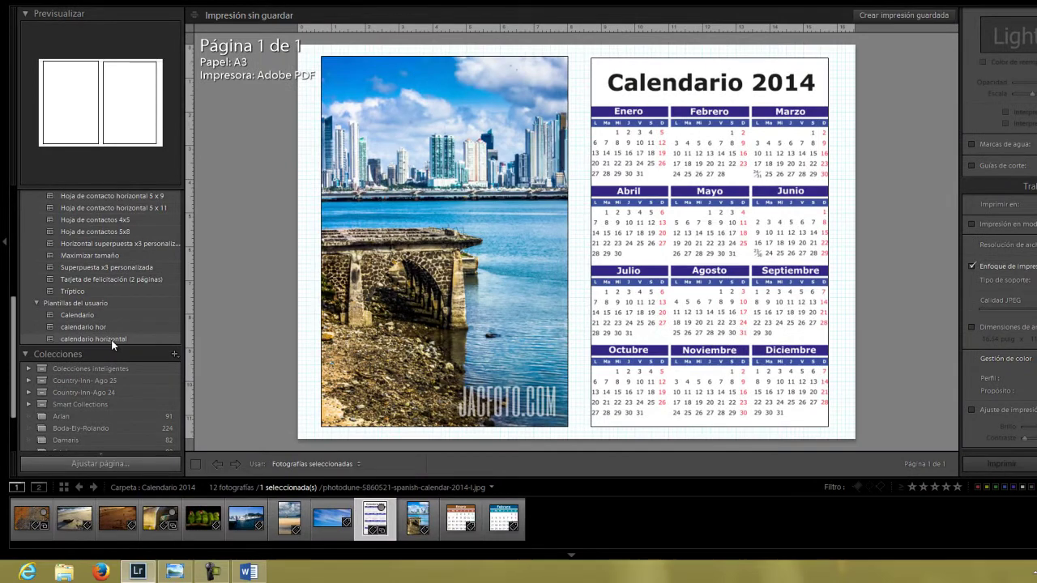
left_click(112, 340)
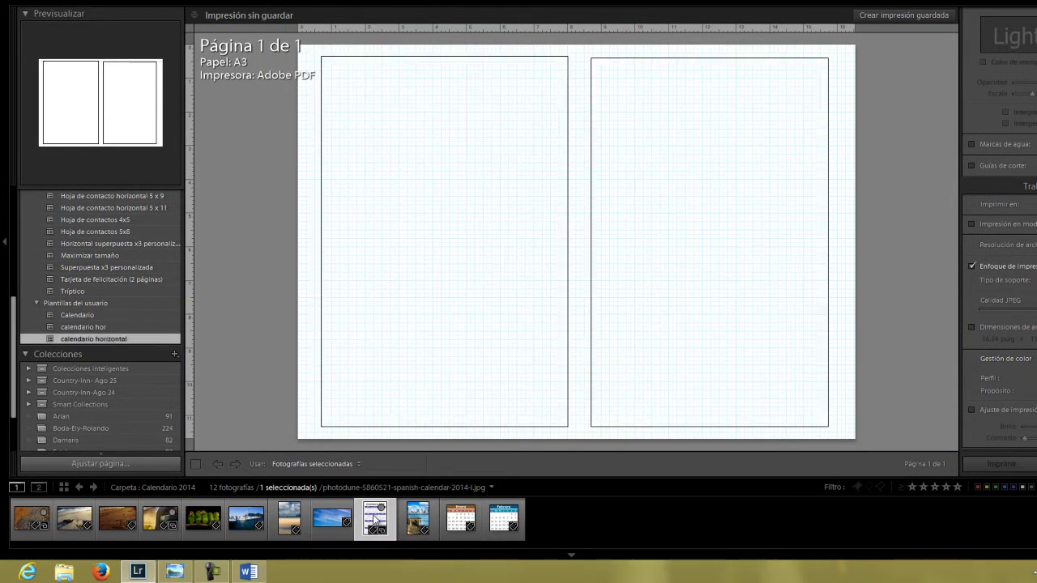
left_click_drag(374, 520, 716, 289)
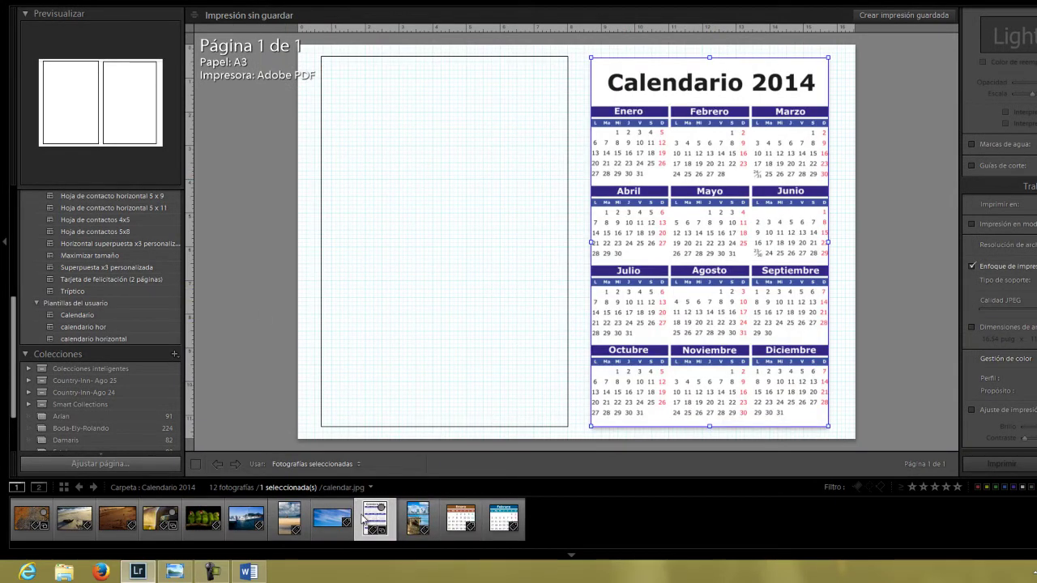
left_click(289, 521)
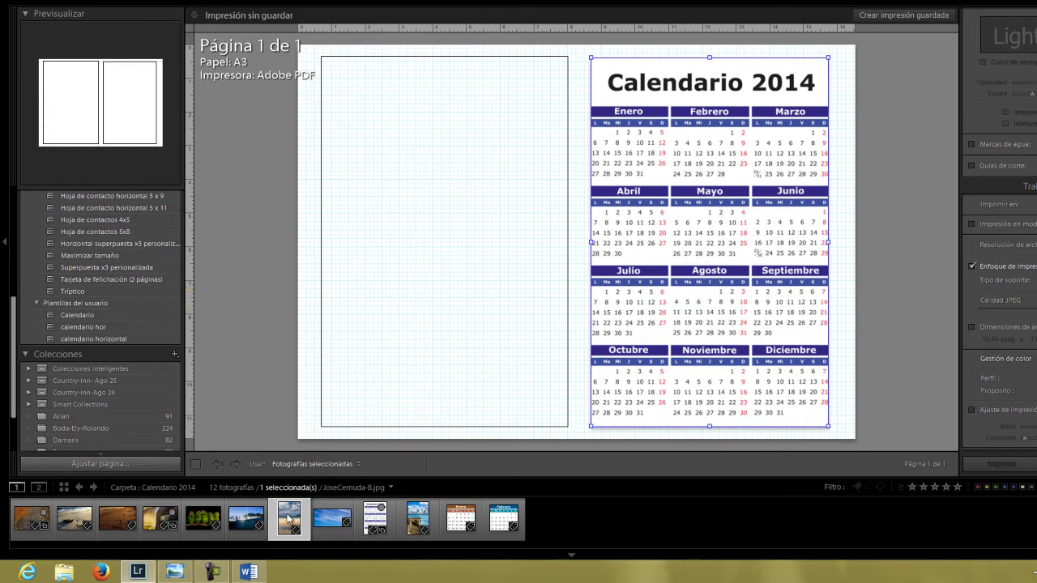
left_click_drag(289, 521, 382, 264)
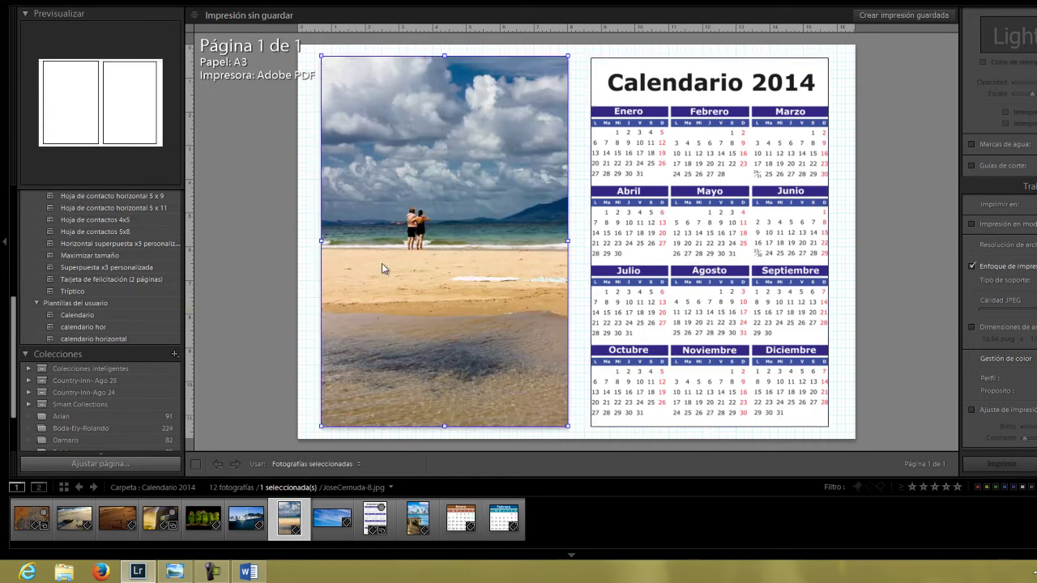
left_click(880, 247)
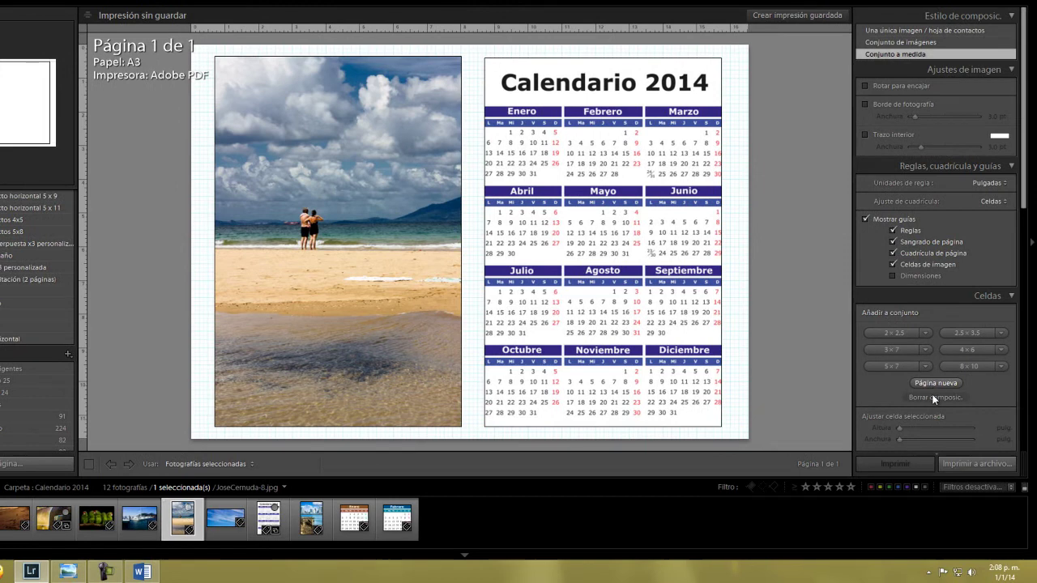
Clear the image cells and switch the A3 page setup to portrait orientation.
left_click(934, 397)
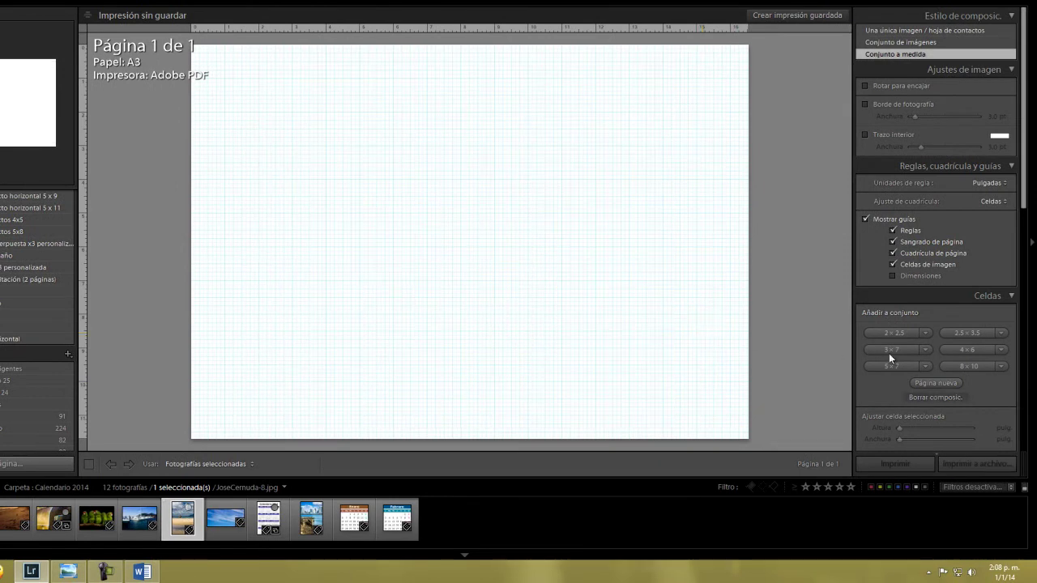
left_click(35, 466)
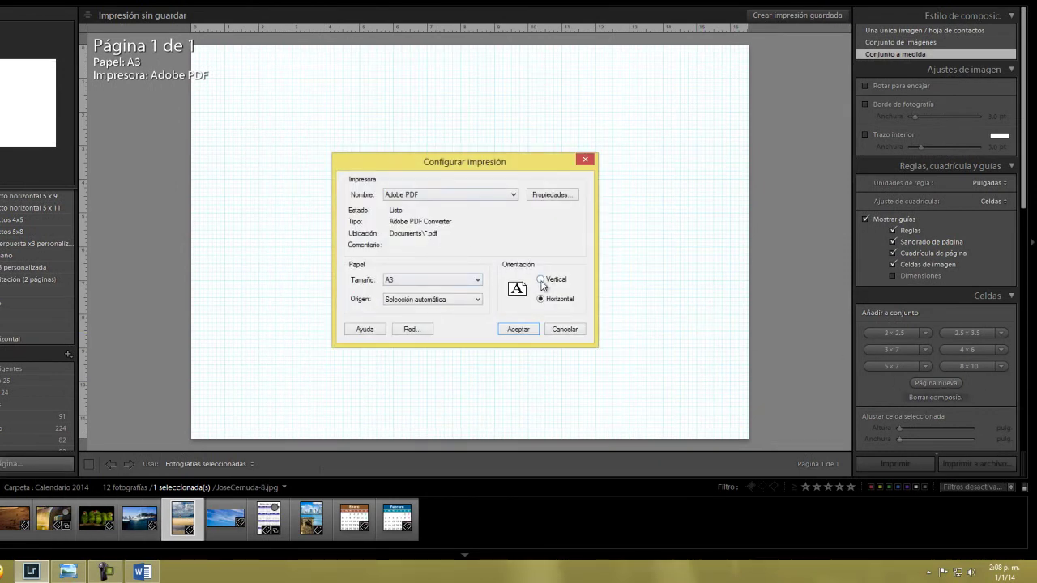
left_click(541, 279)
left_click(523, 330)
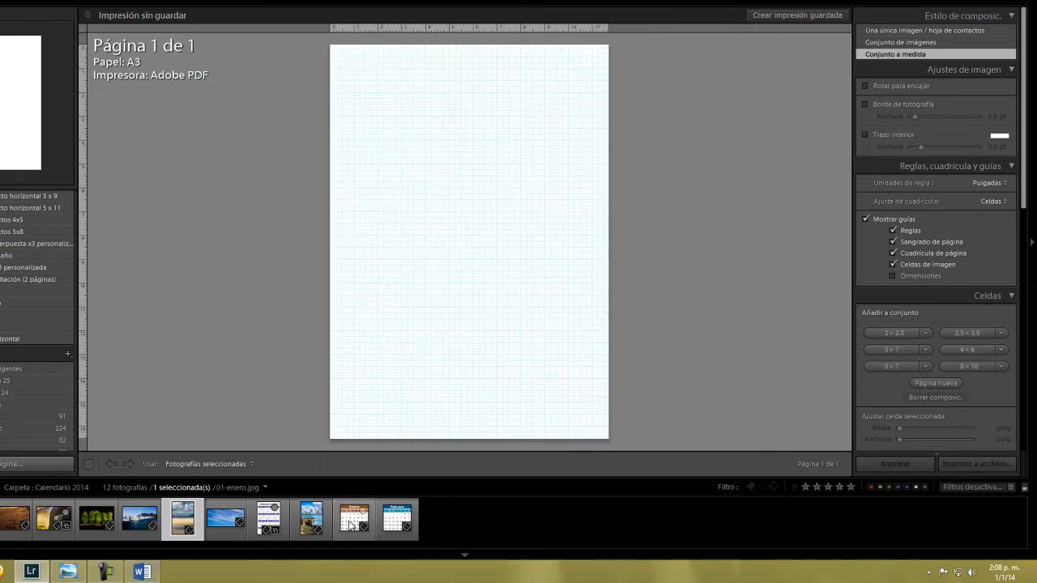
Place the Febrero calendar on the page and enlarge it over the lower area.
left_click(351, 525)
left_click(393, 523)
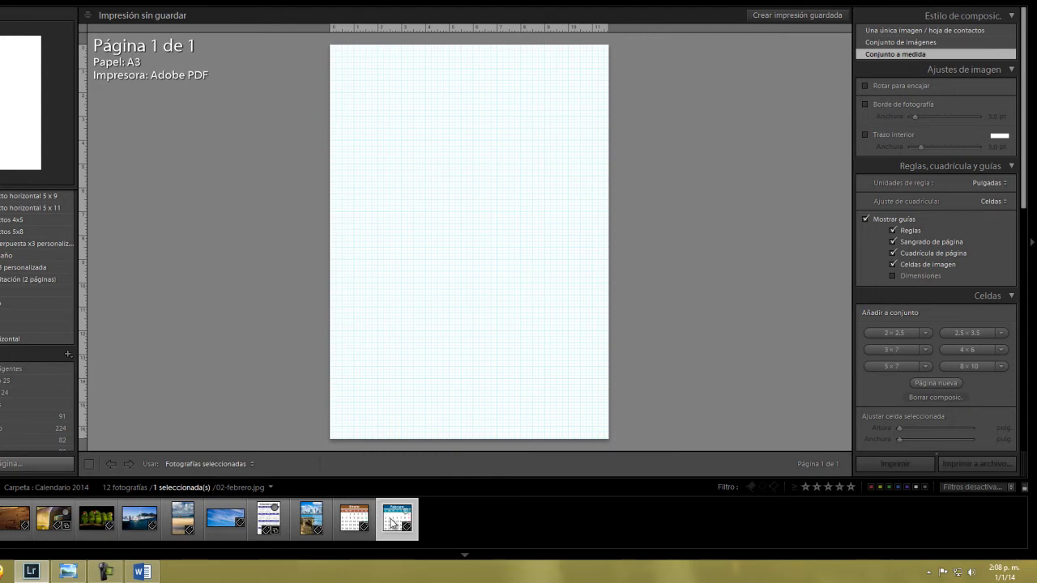
left_click_drag(393, 523, 405, 366)
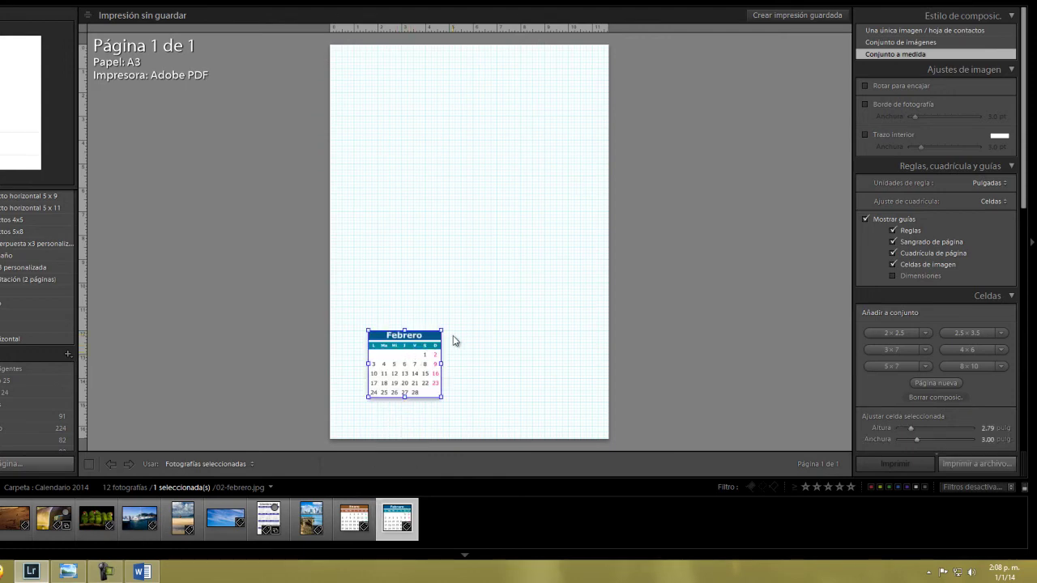
left_click_drag(379, 339, 353, 250)
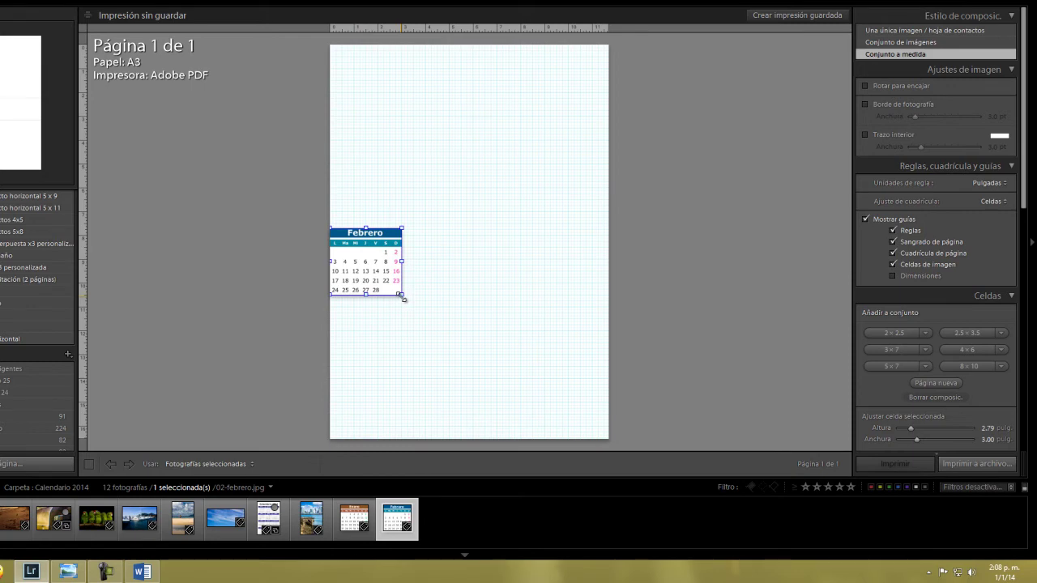
left_click_drag(403, 298, 557, 434)
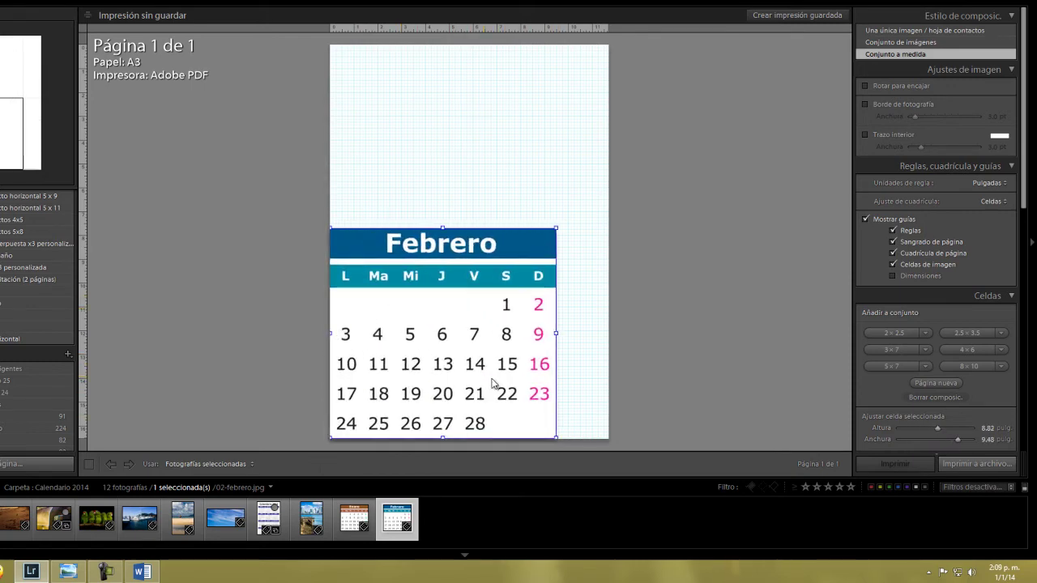
left_click_drag(492, 384, 520, 355)
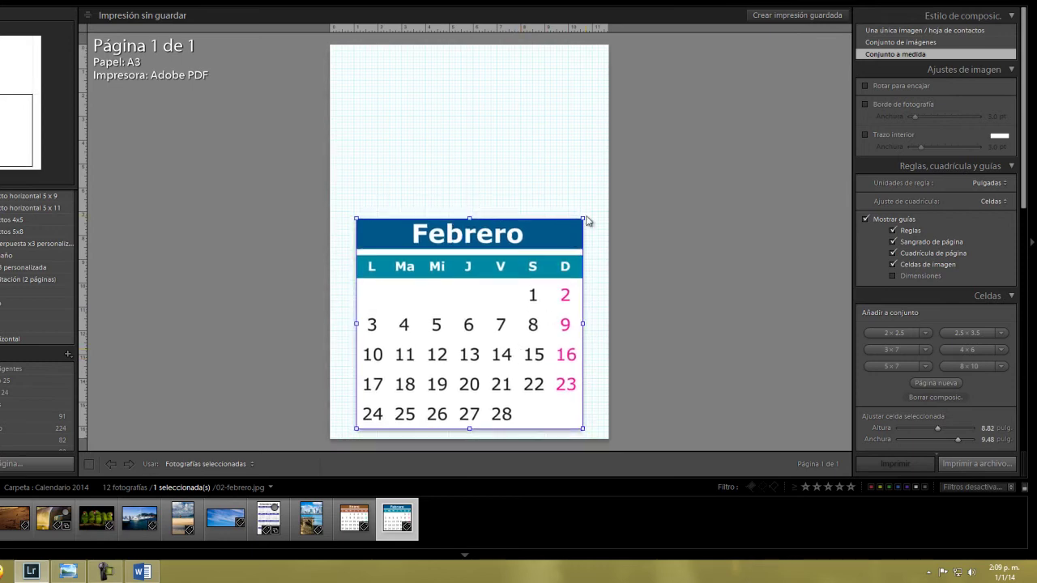
Stretch the Febrero calendar so it spans the full page width.
left_click_drag(584, 217, 601, 201)
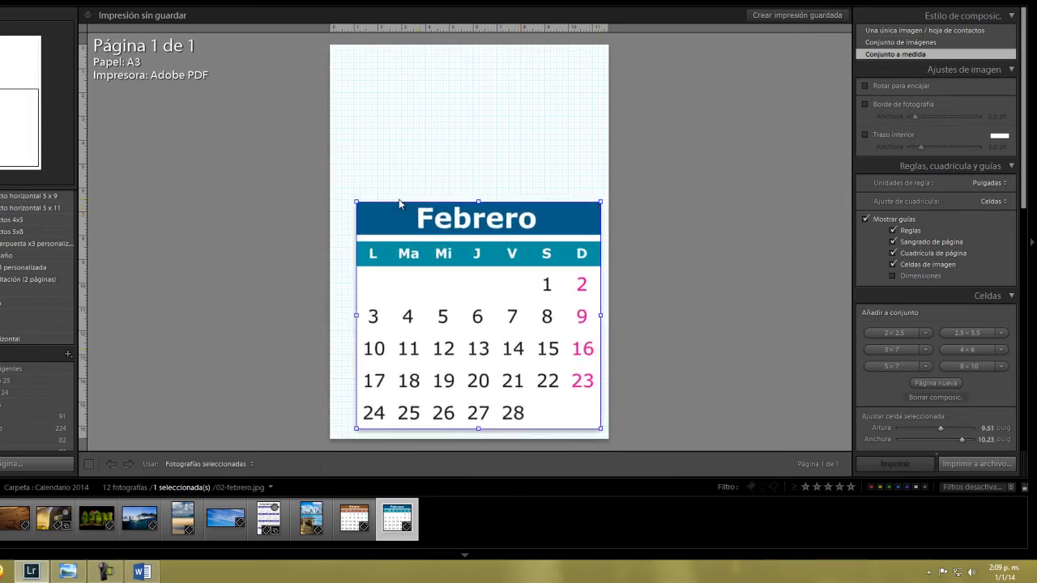
left_click_drag(354, 200, 346, 192)
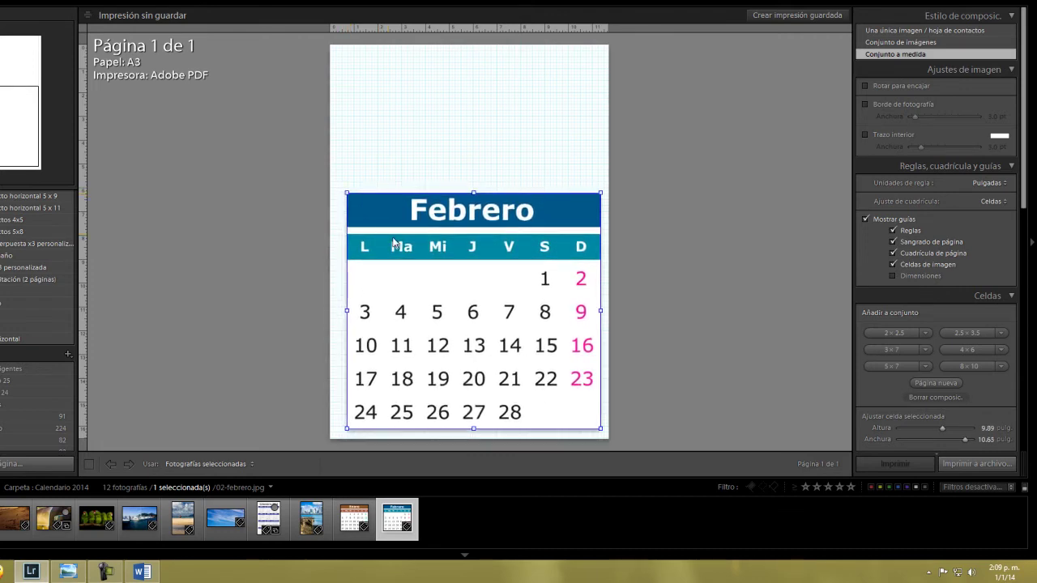
left_click_drag(402, 243, 396, 245)
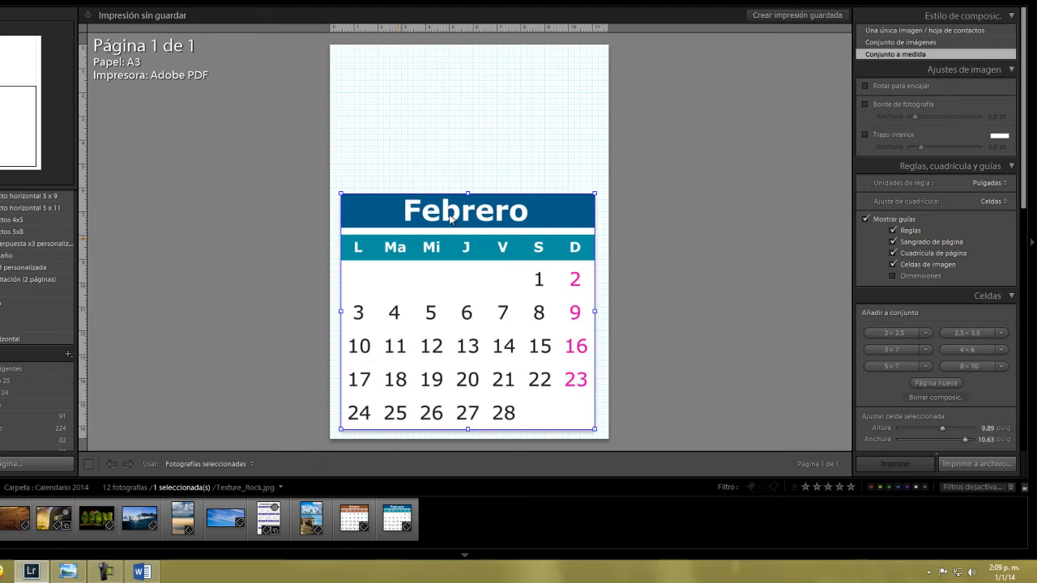
left_click_drag(342, 310, 330, 311)
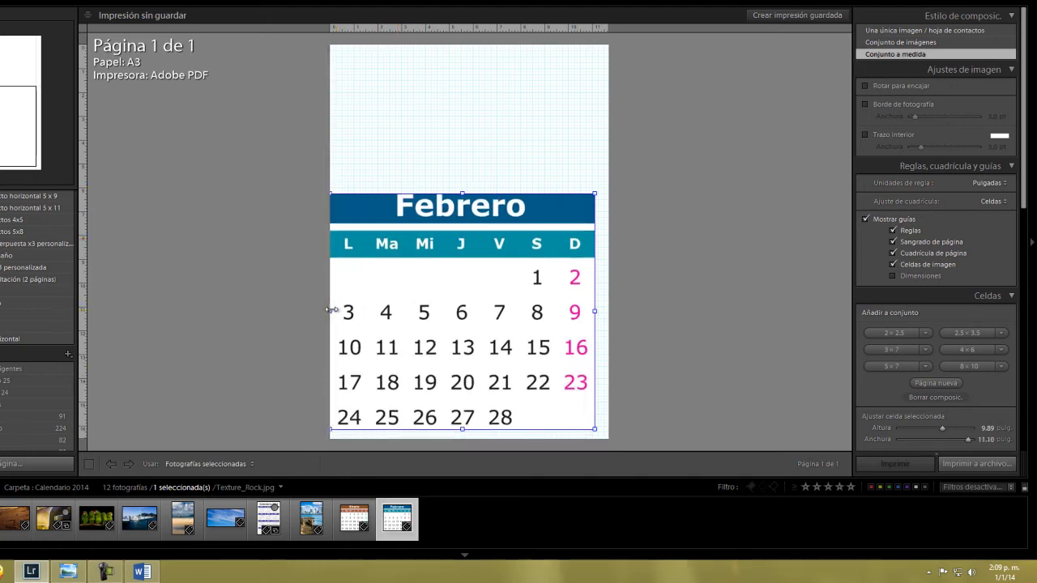
left_click_drag(596, 310, 609, 310)
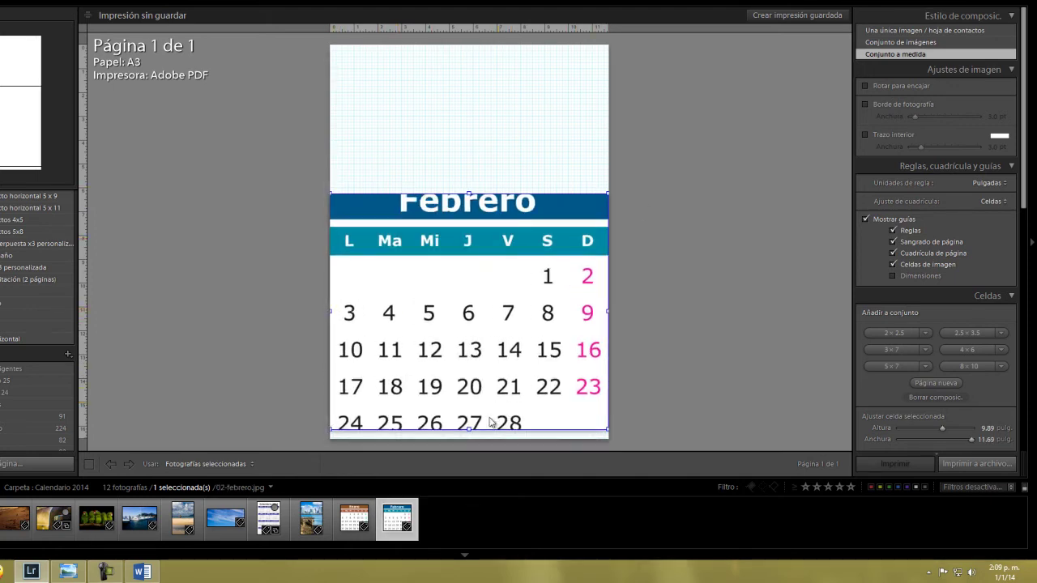
Adjust the calendar's height and position so it sits in the page's lower half.
left_click_drag(470, 430, 471, 437)
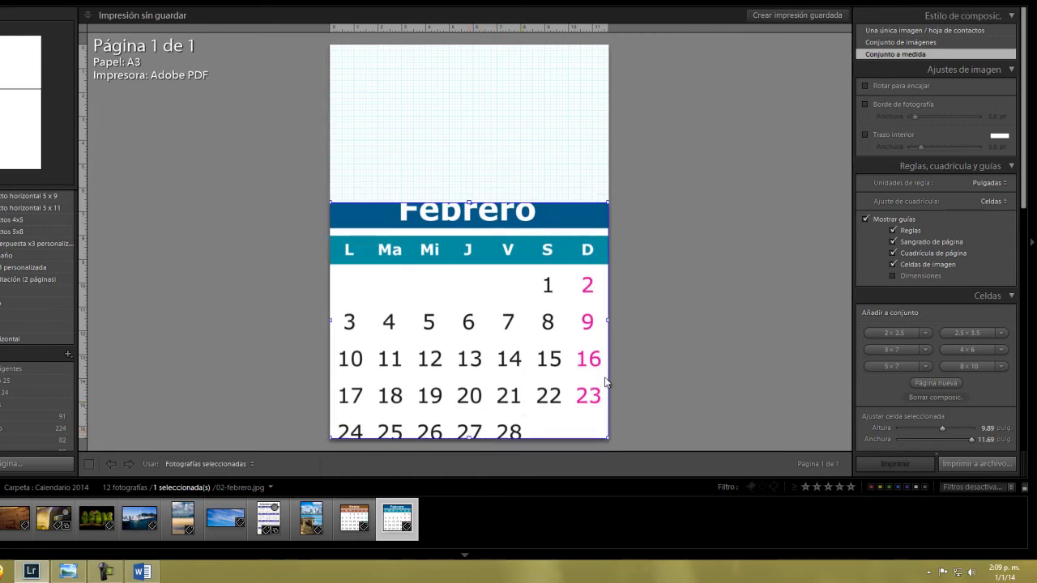
left_click_drag(514, 312, 516, 285)
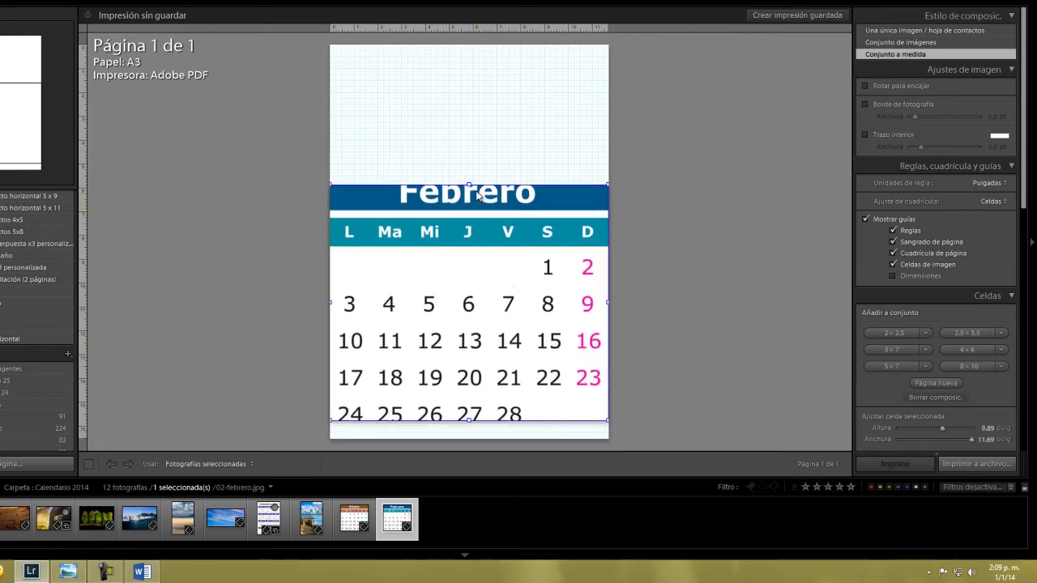
left_click_drag(469, 185, 469, 166)
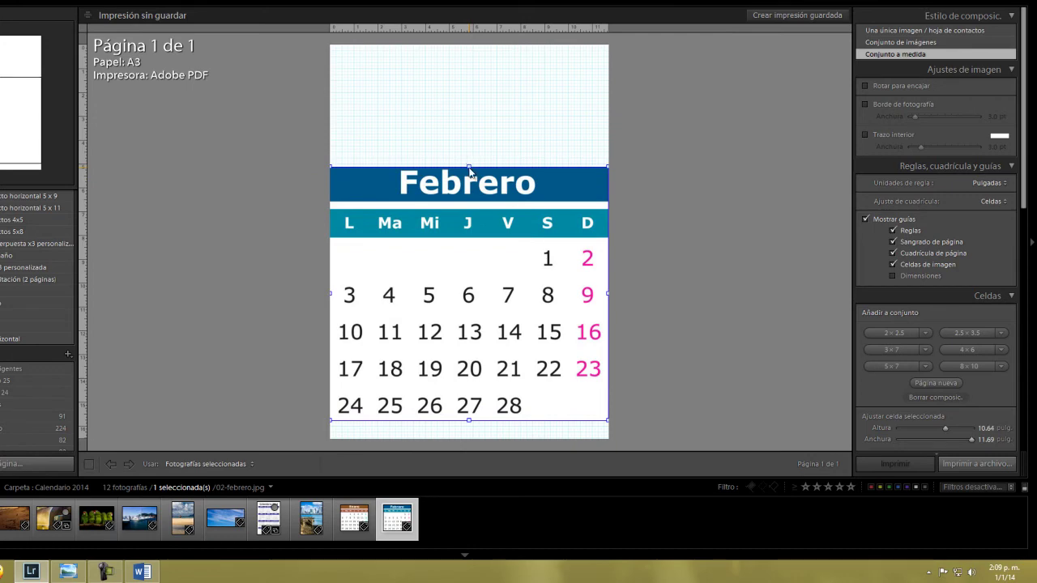
left_click_drag(474, 339, 486, 350)
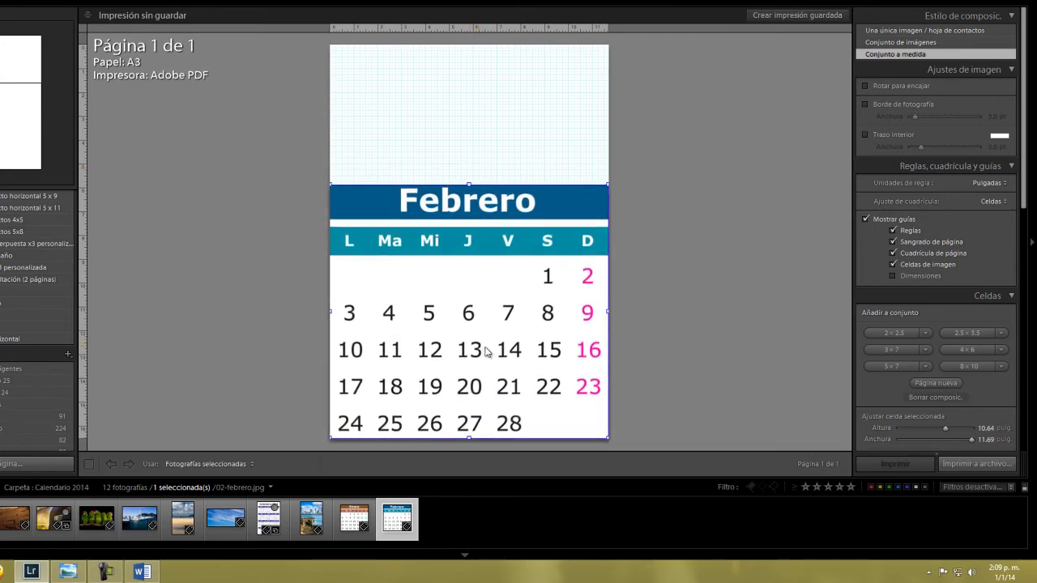
left_click(658, 329)
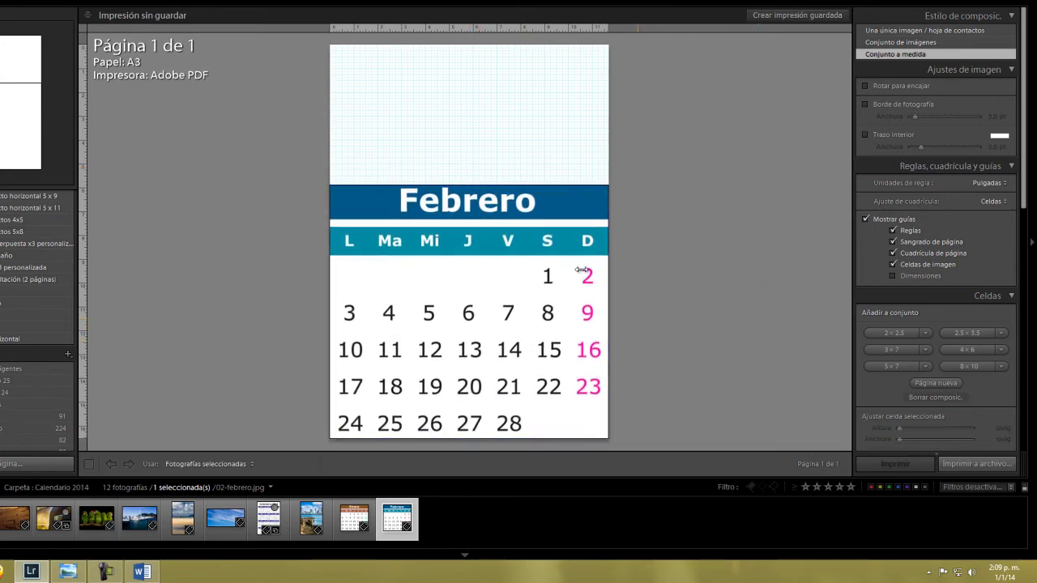
Place the JoseCernuda-6 marina photo across the top at page width, sent behind the Febrero banner.
mouse_move(127, 531)
left_mouse_down()
mouse_move(433, 144)
mouse_move(369, 65)
left_mouse_up()
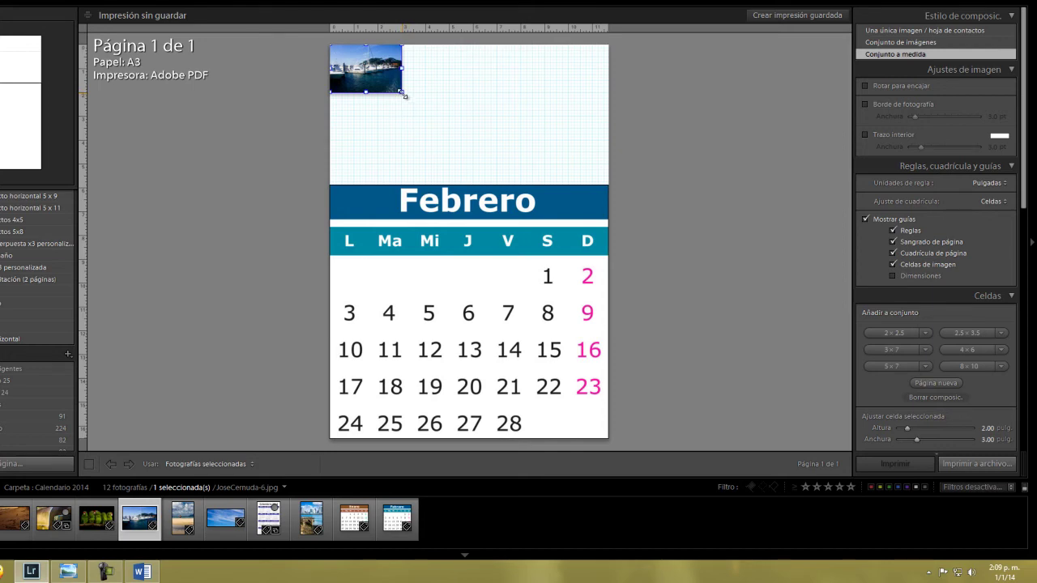
mouse_move(404, 95)
left_mouse_down()
mouse_move(521, 178)
mouse_move(607, 220)
mouse_move(597, 231)
left_mouse_up()
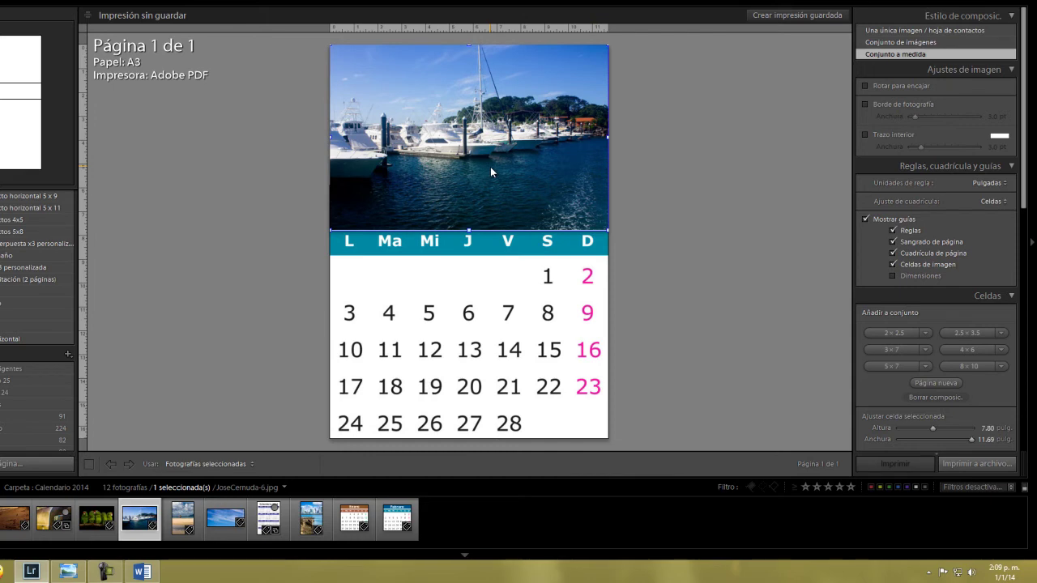
right_click(525, 121)
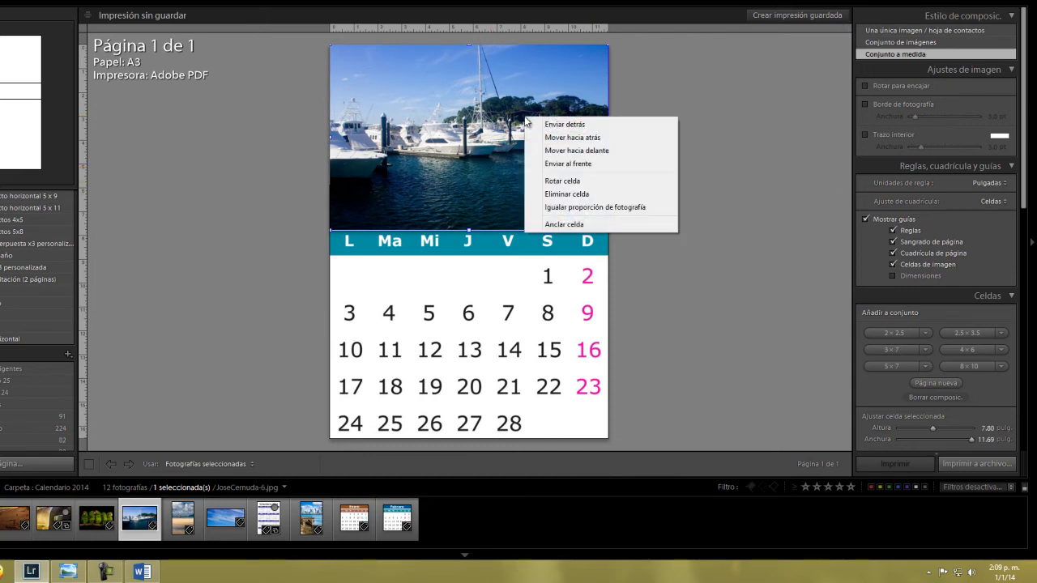
left_click(583, 138)
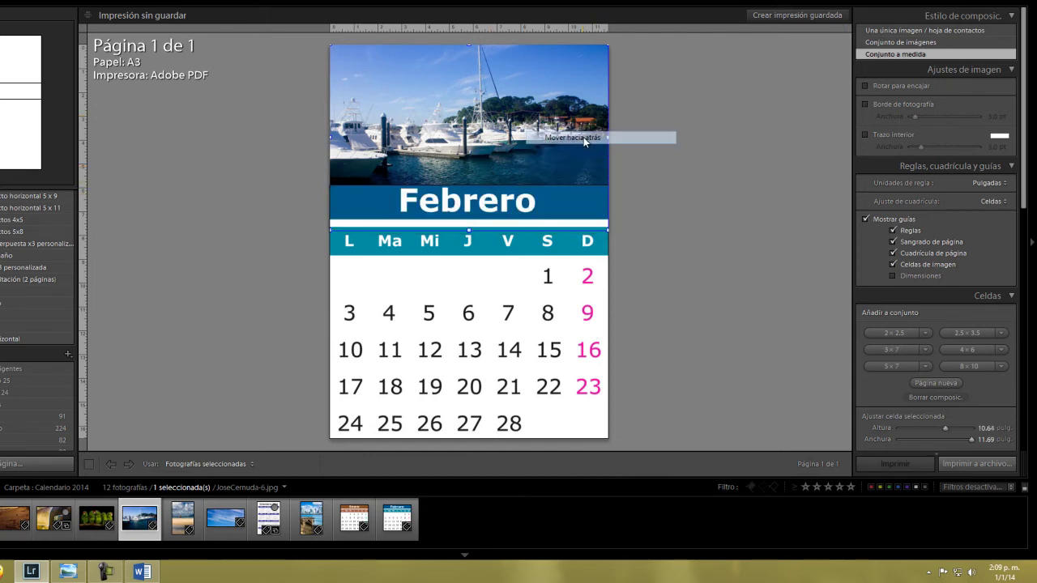
left_click(647, 152)
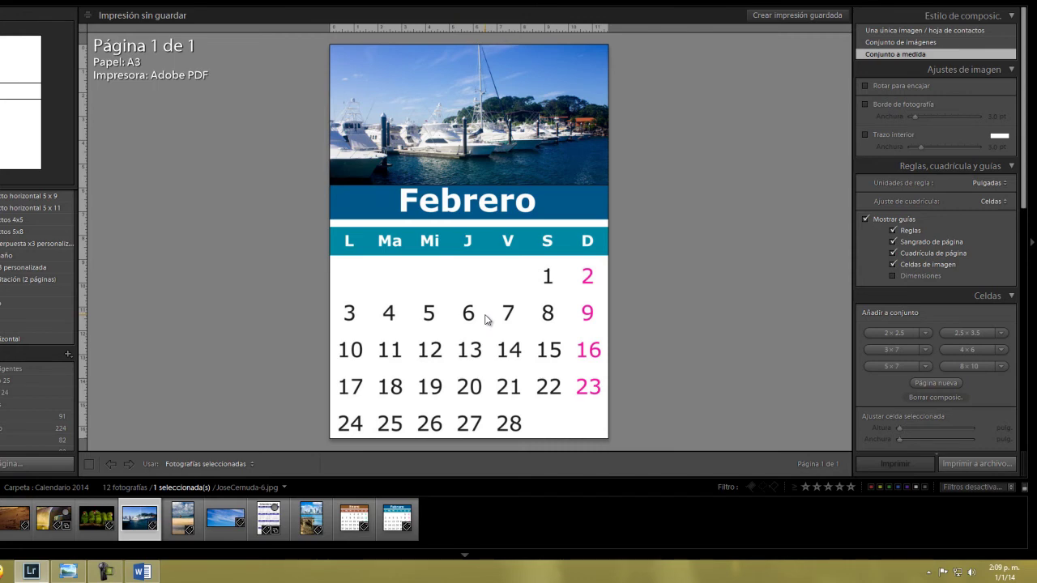
Shrink the Febrero calendar from its top-left corner and move it off the page edge.
left_click(470, 251)
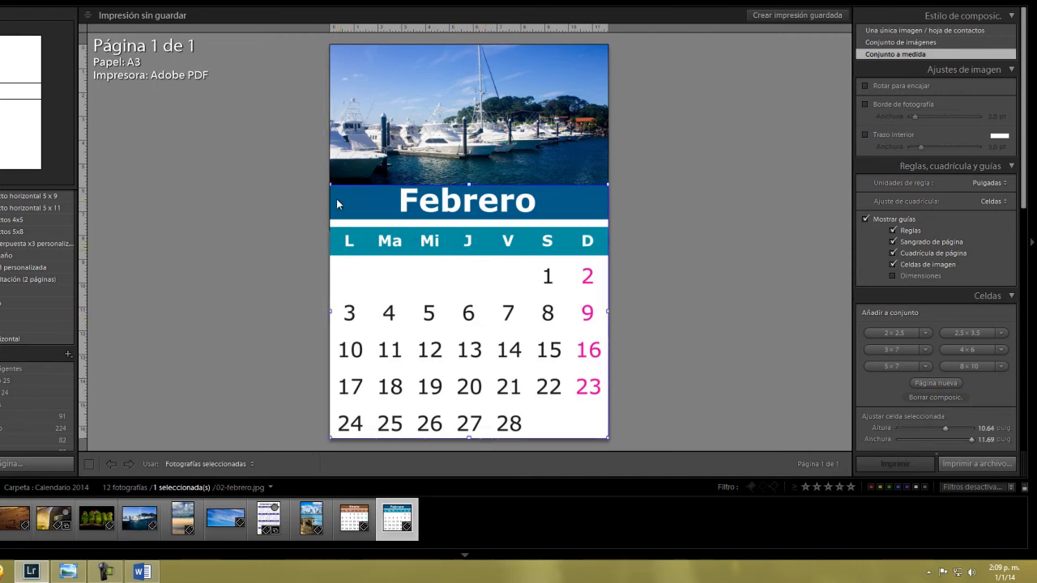
left_click_drag(329, 184, 392, 238)
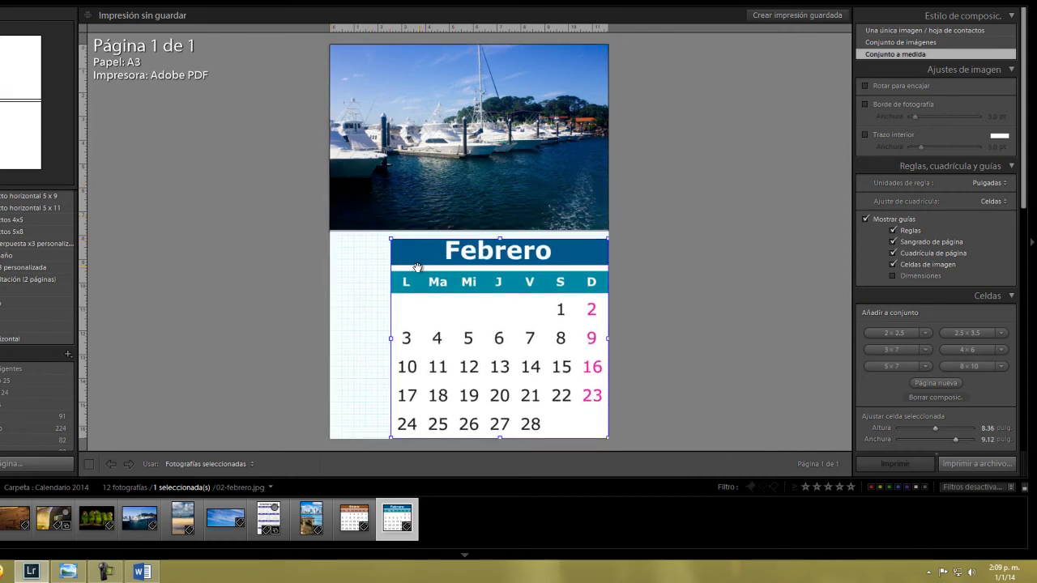
left_click_drag(418, 251, 403, 254)
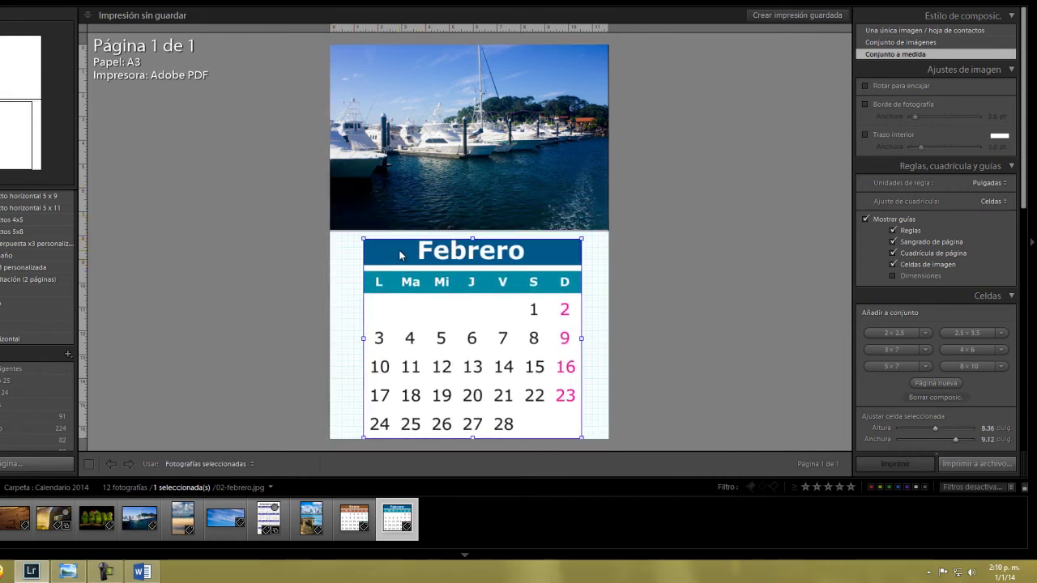
left_click(709, 283)
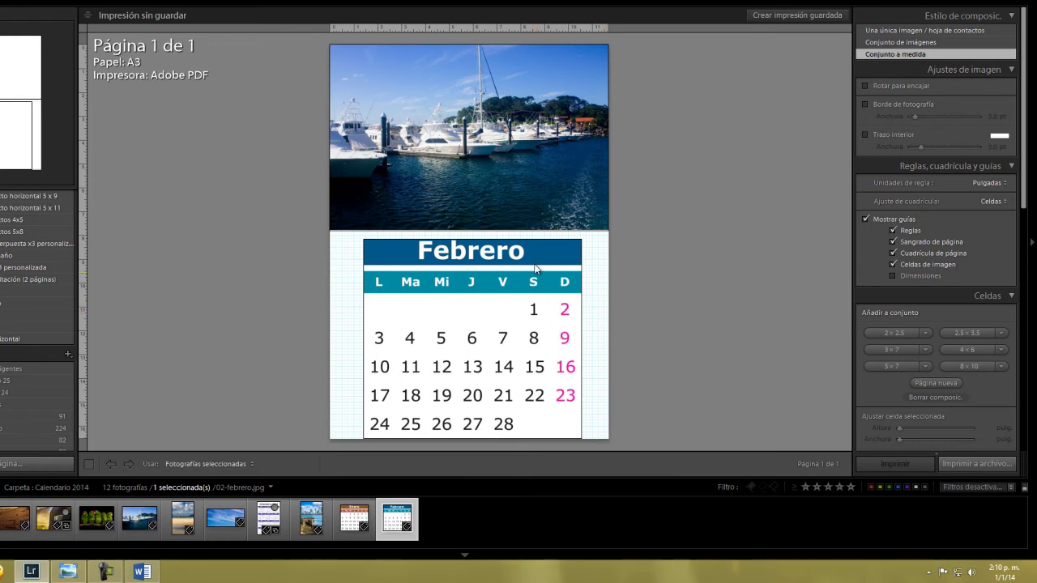
Fine-tune the calendar to about 7.79 x 8.52 in, centred under the photo with Febrero fully visible.
left_click_drag(536, 262, 533, 253)
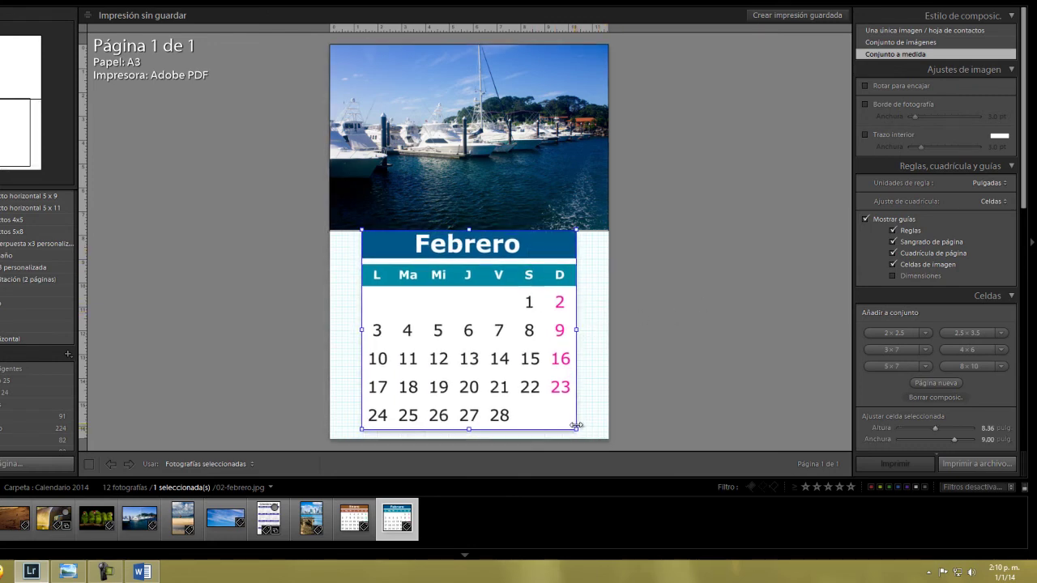
left_click_drag(578, 428, 568, 415)
left_click_drag(520, 290, 523, 300)
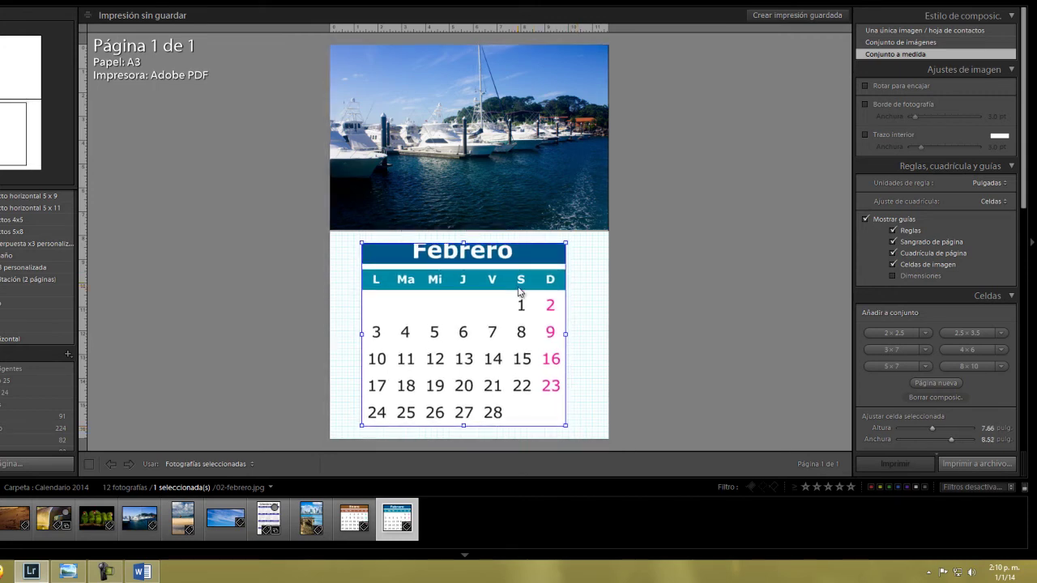
left_click(657, 291)
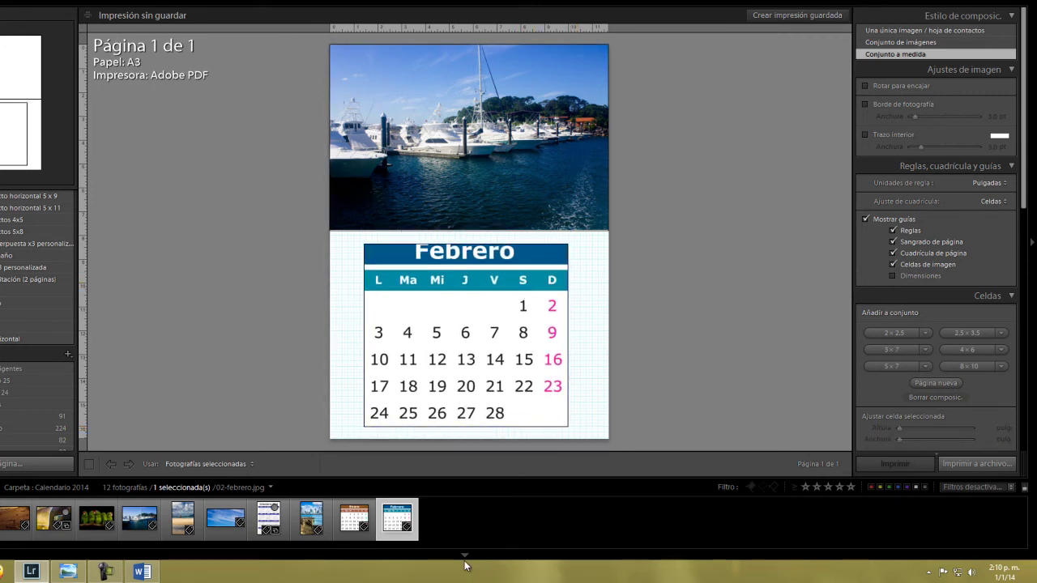
left_click(427, 154)
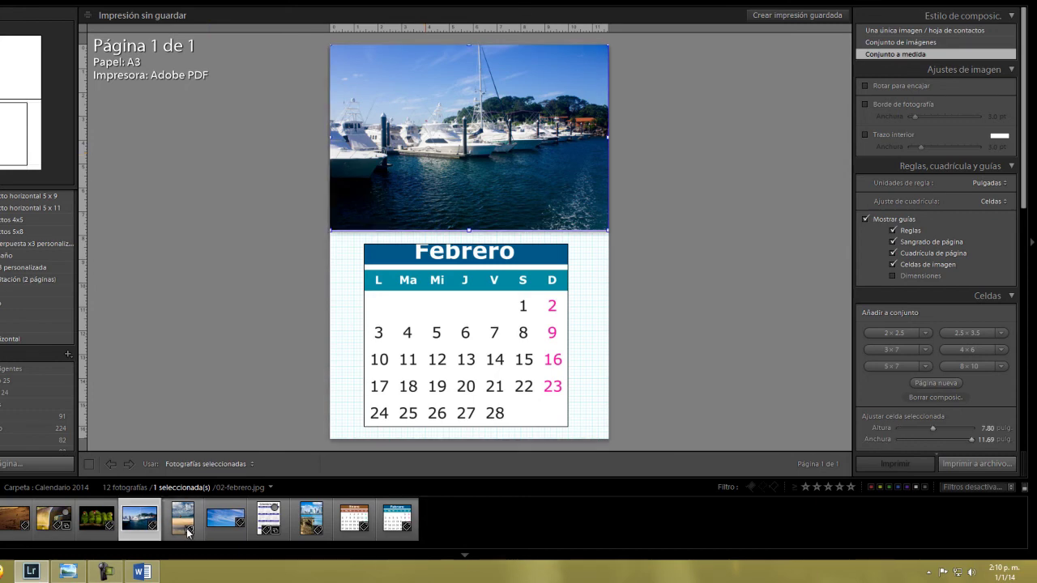
left_click(466, 245)
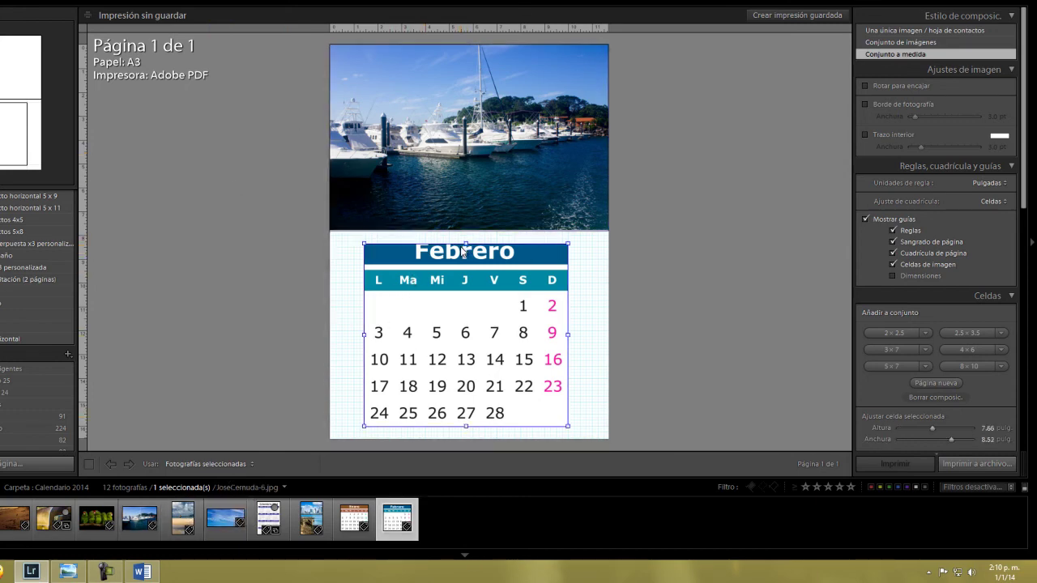
left_click_drag(465, 244, 465, 238)
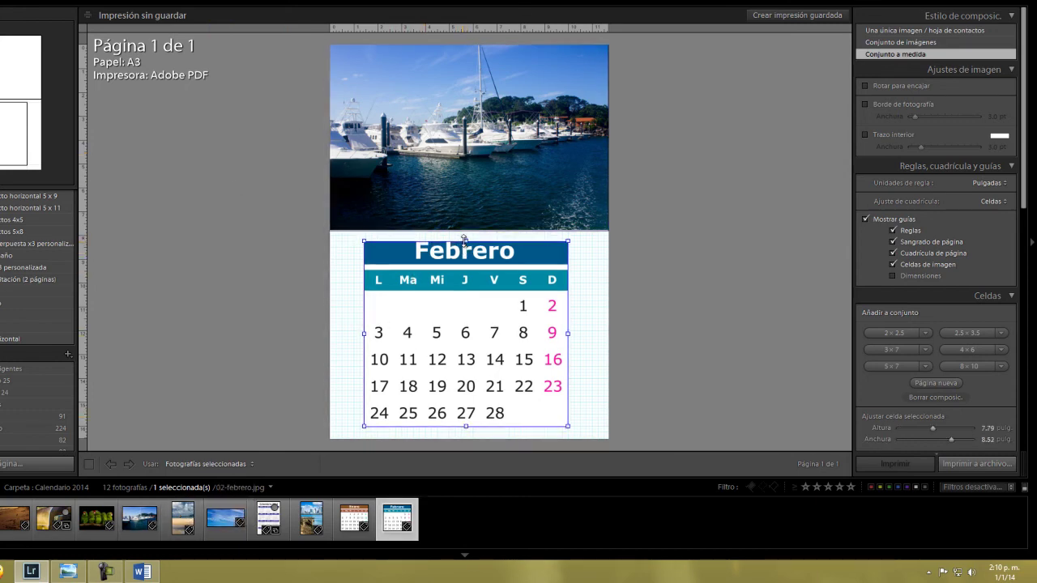
left_click(695, 257)
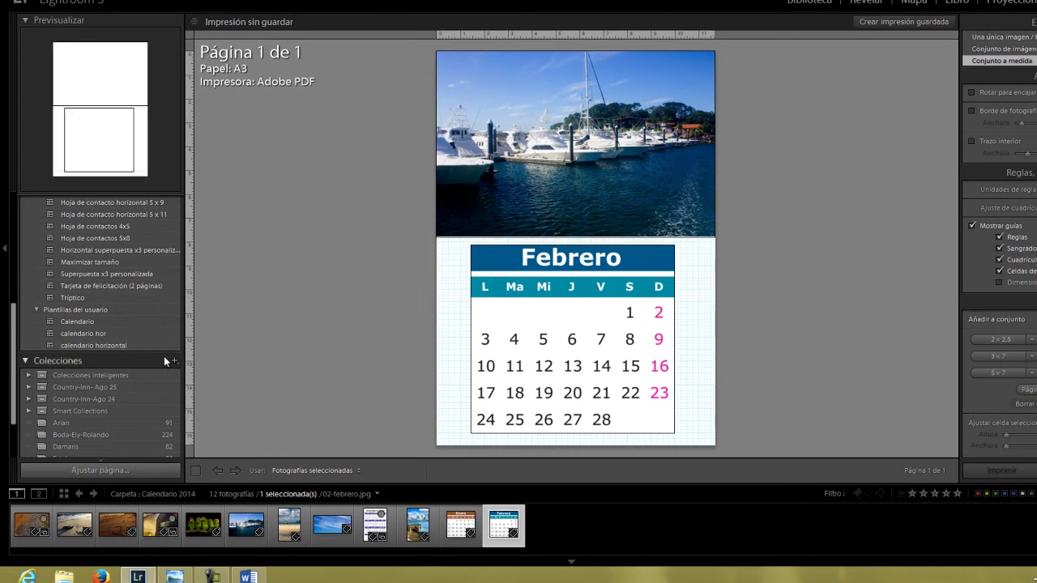
Save the portrait marina-and-Febrero layout as a user template named 'calendario vertical'.
scroll(153, 318, "up", 5)
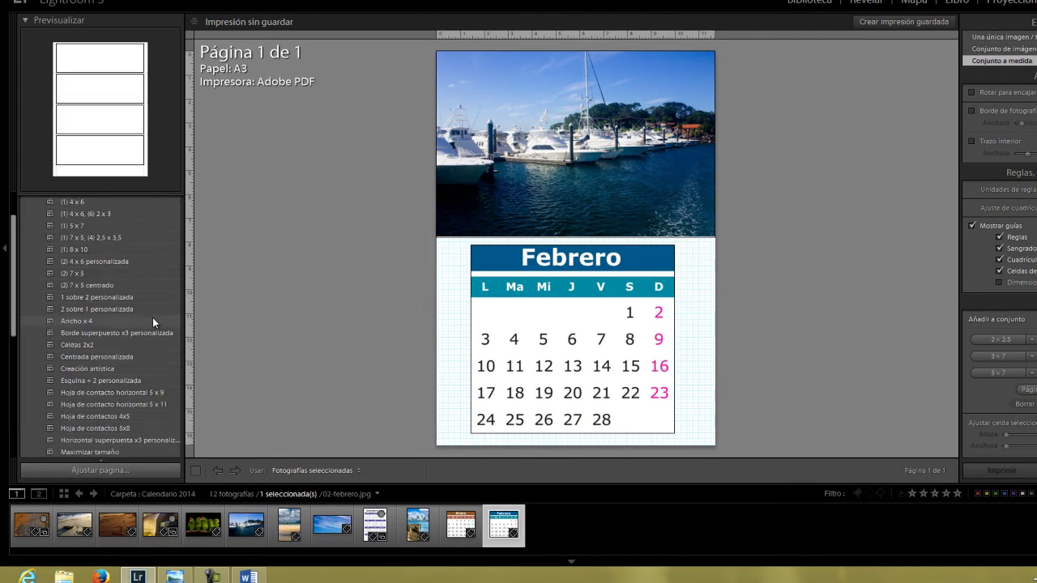
left_click(174, 200)
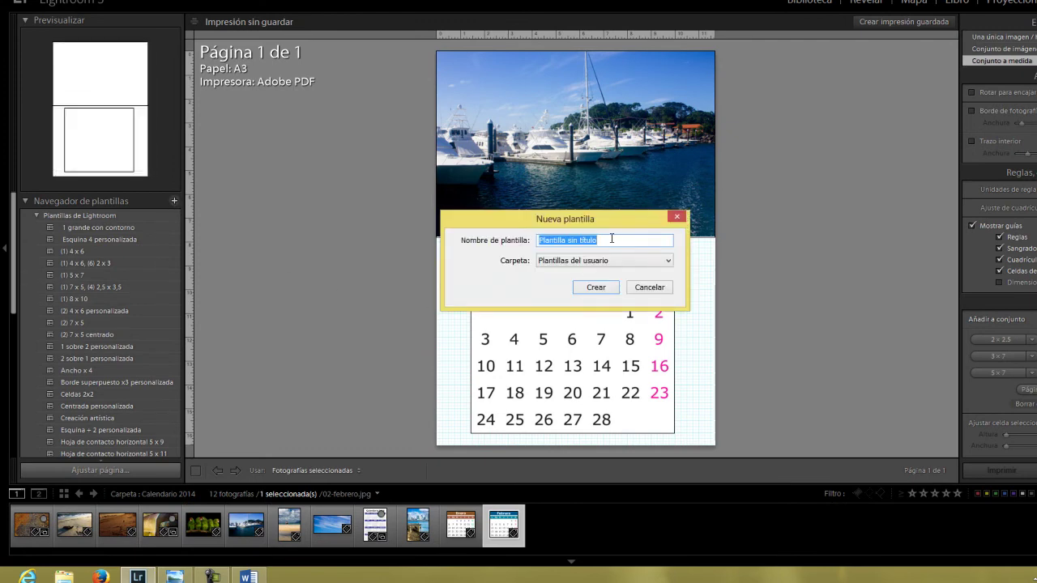
left_click(610, 240)
left_click_drag(610, 240, 459, 245)
type("calendario vertical")
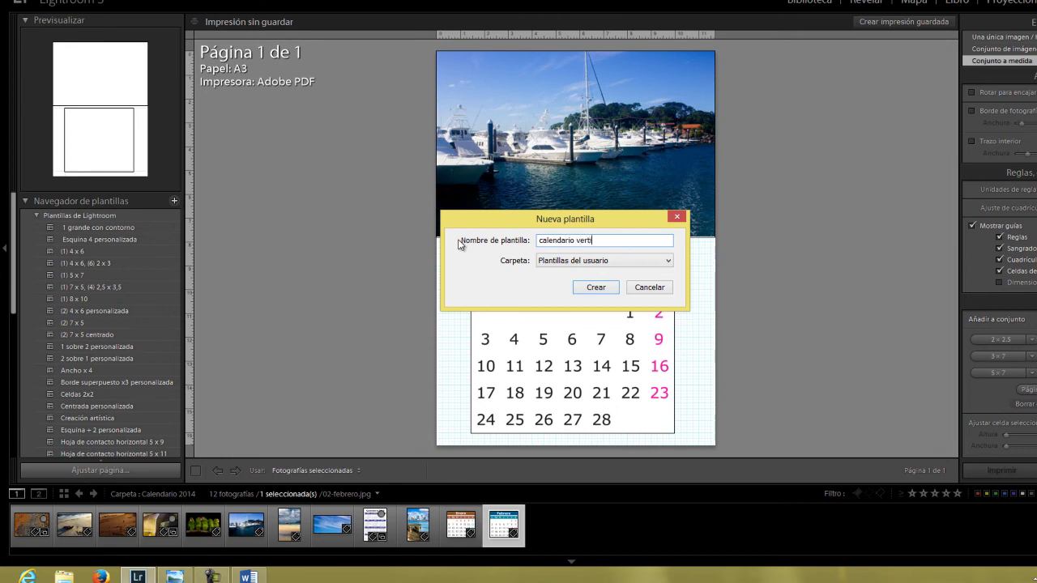
left_click(596, 287)
scroll(172, 390, "down", 3)
scroll(146, 397, "down", 3)
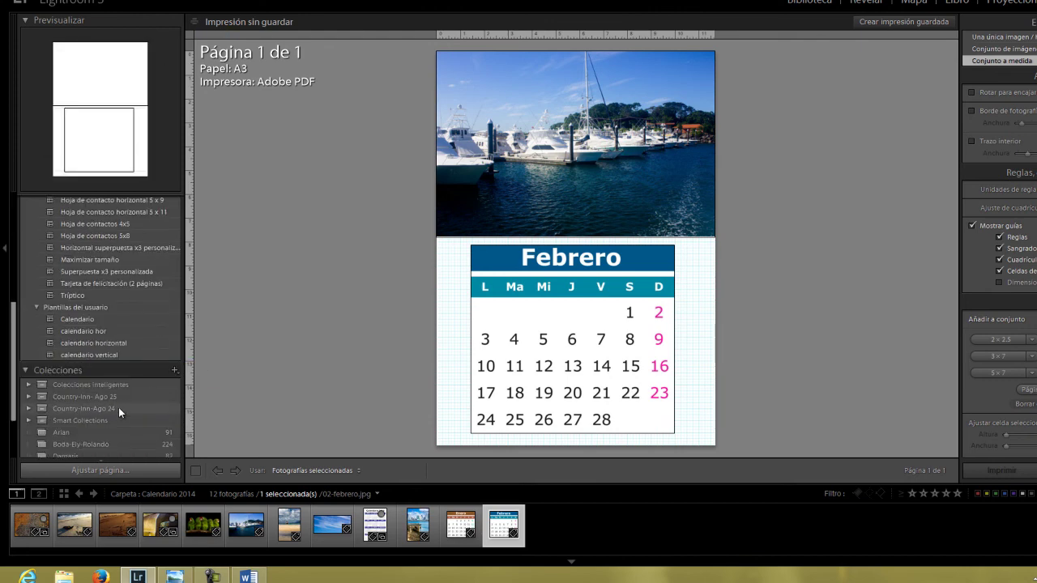
scroll(118, 408, "down", 2)
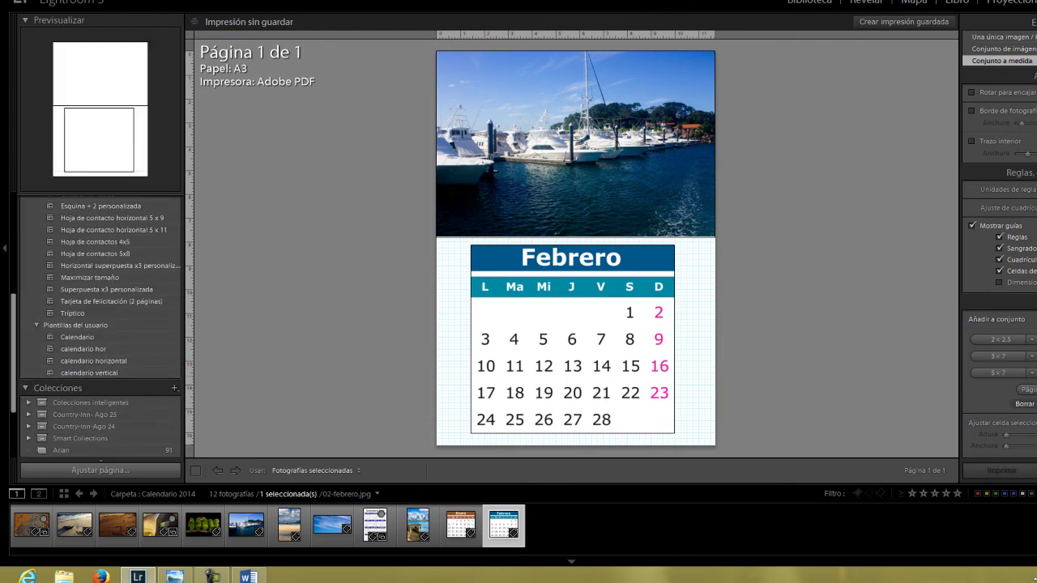
Build an Enero page from 'calendario vertical' with the Red_sand_beach photo, then show Calendario 2014.
left_click(1025, 403)
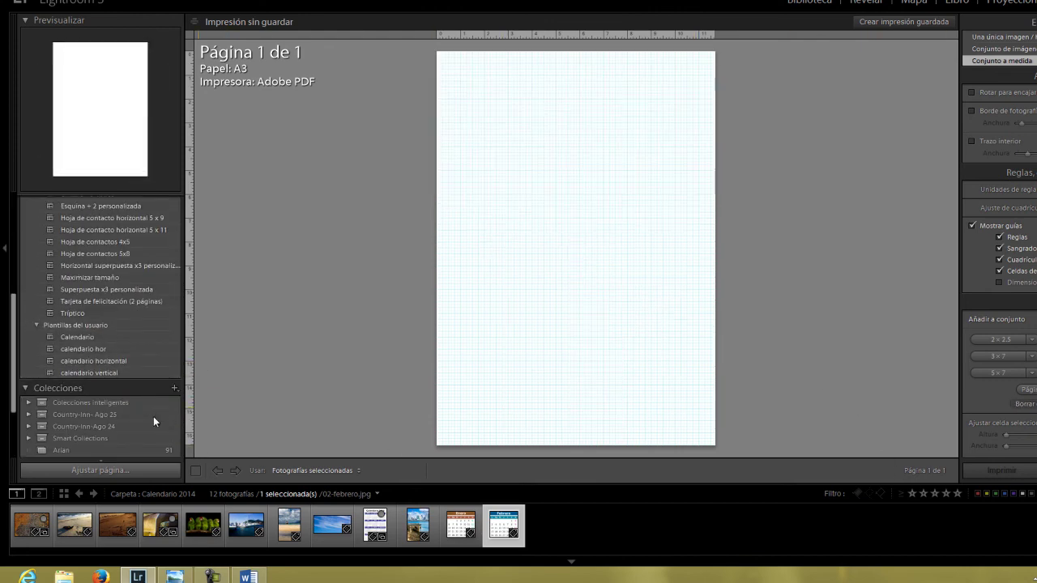
left_click(86, 375)
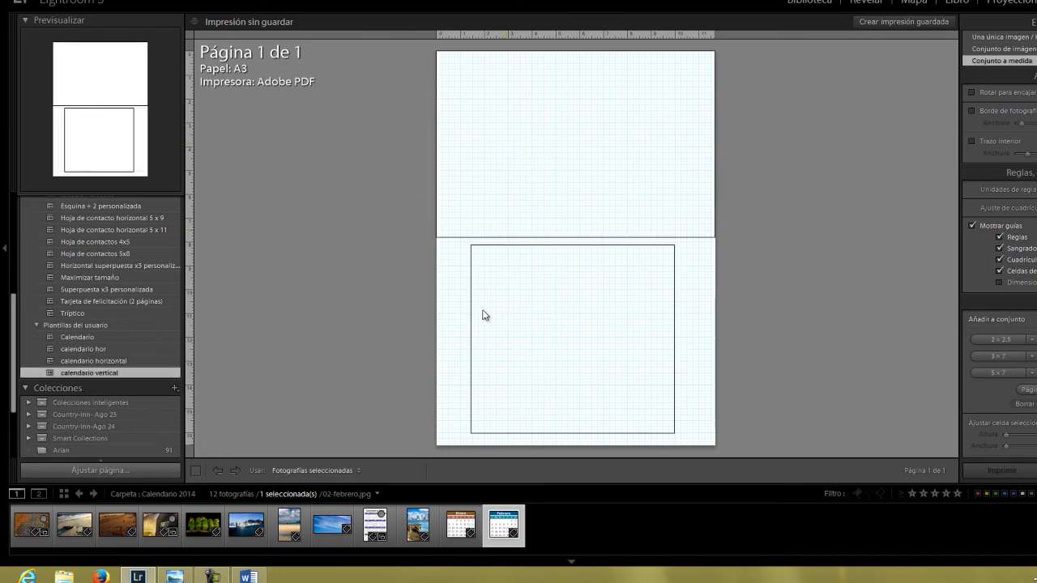
left_click_drag(460, 525, 541, 372)
left_click_drag(117, 525, 543, 97)
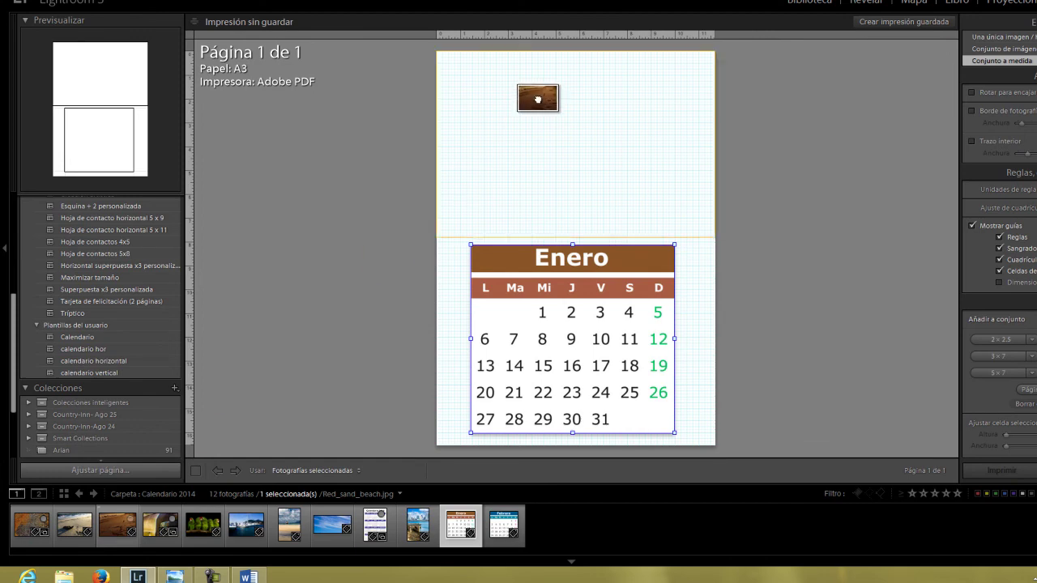
left_click(854, 172)
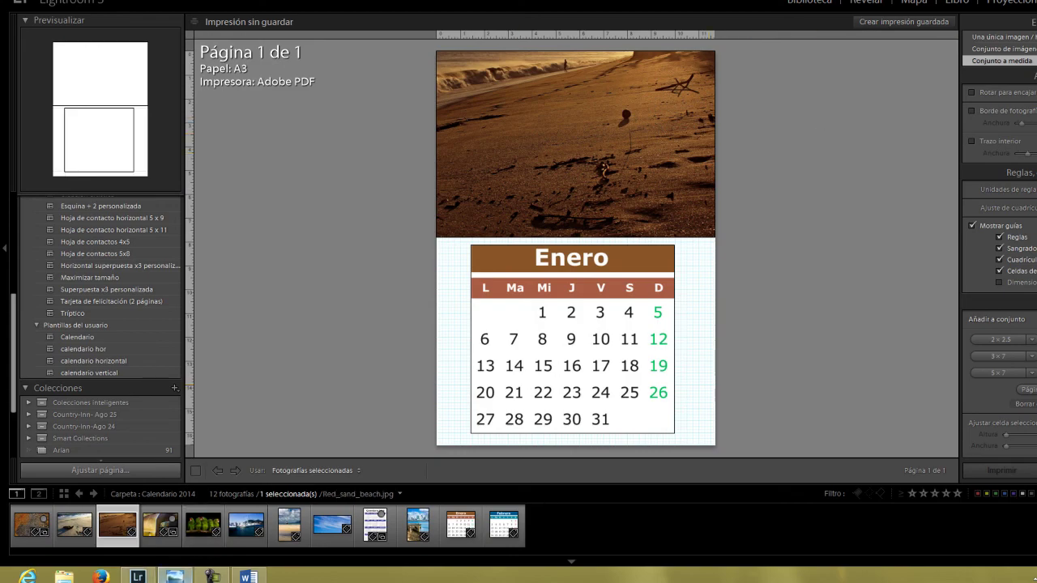
left_click(174, 577)
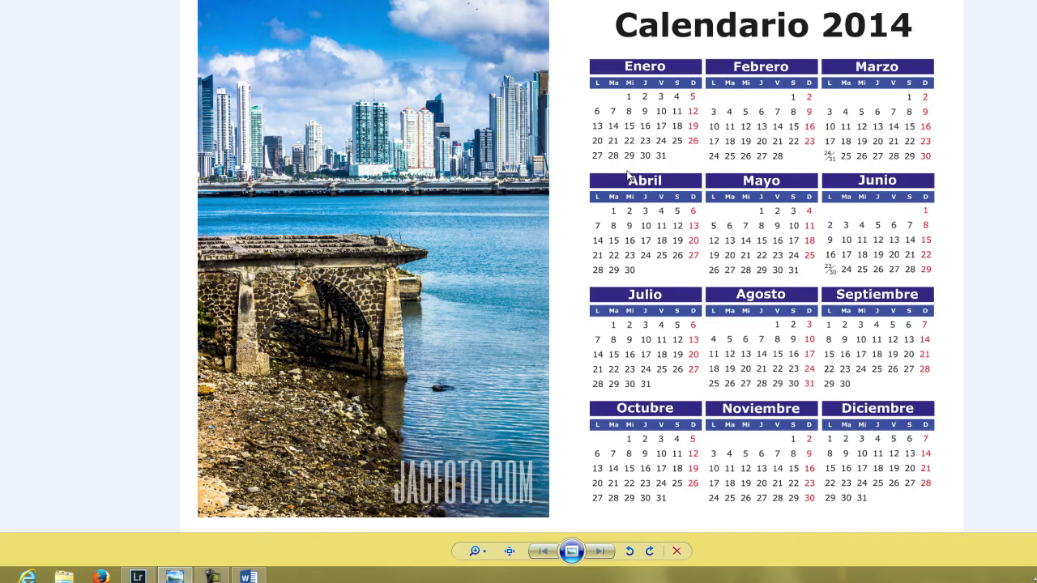
Switch from the Calendario 2014 image back to Lightroom's Enero page with Alt+Tab.
key("alt+Tab")
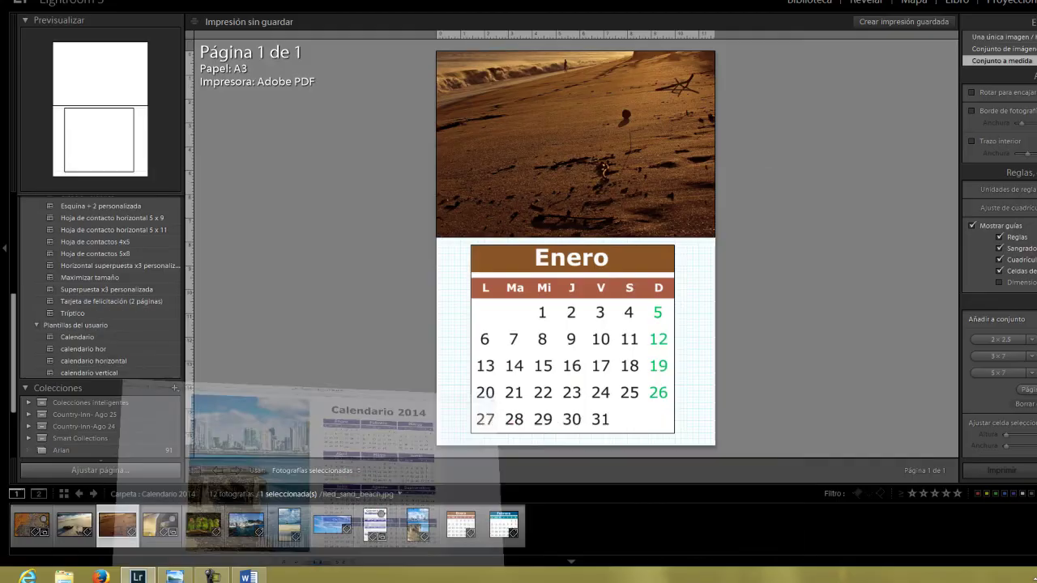